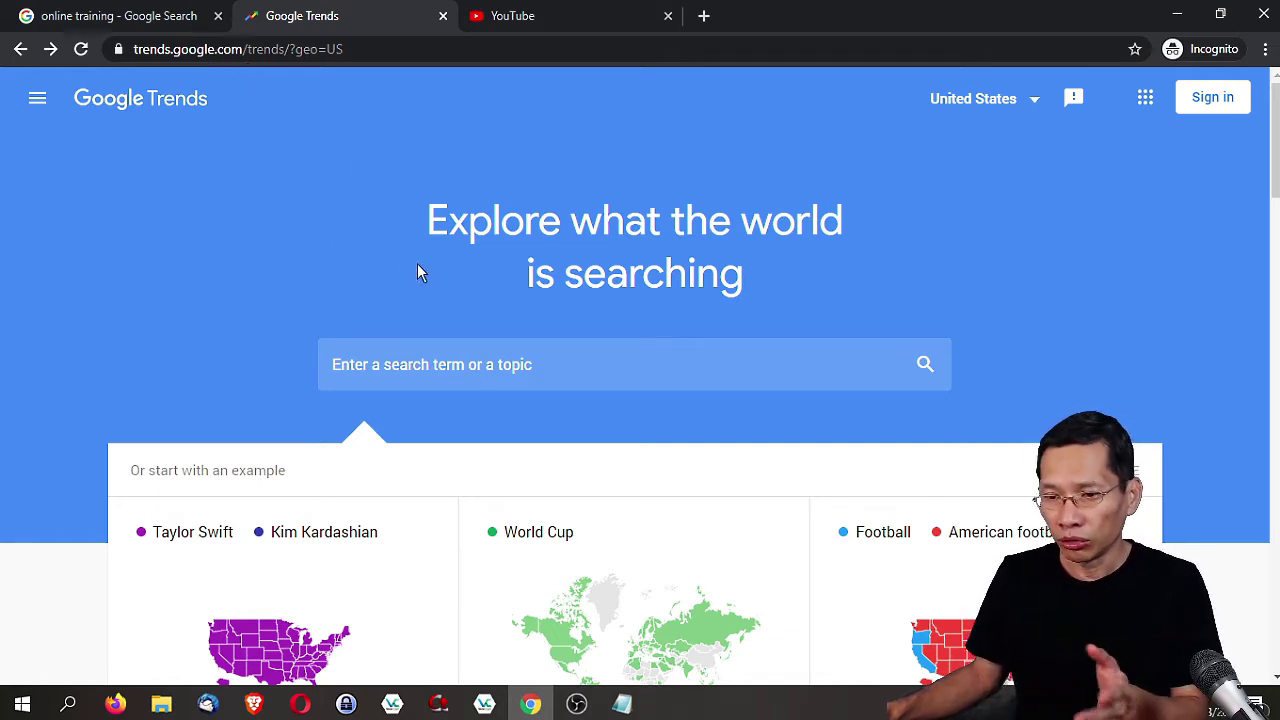
# Step: Explore Google Trends interest for the search term "online training"
pyautogui.scroll(-1, 427, 282)
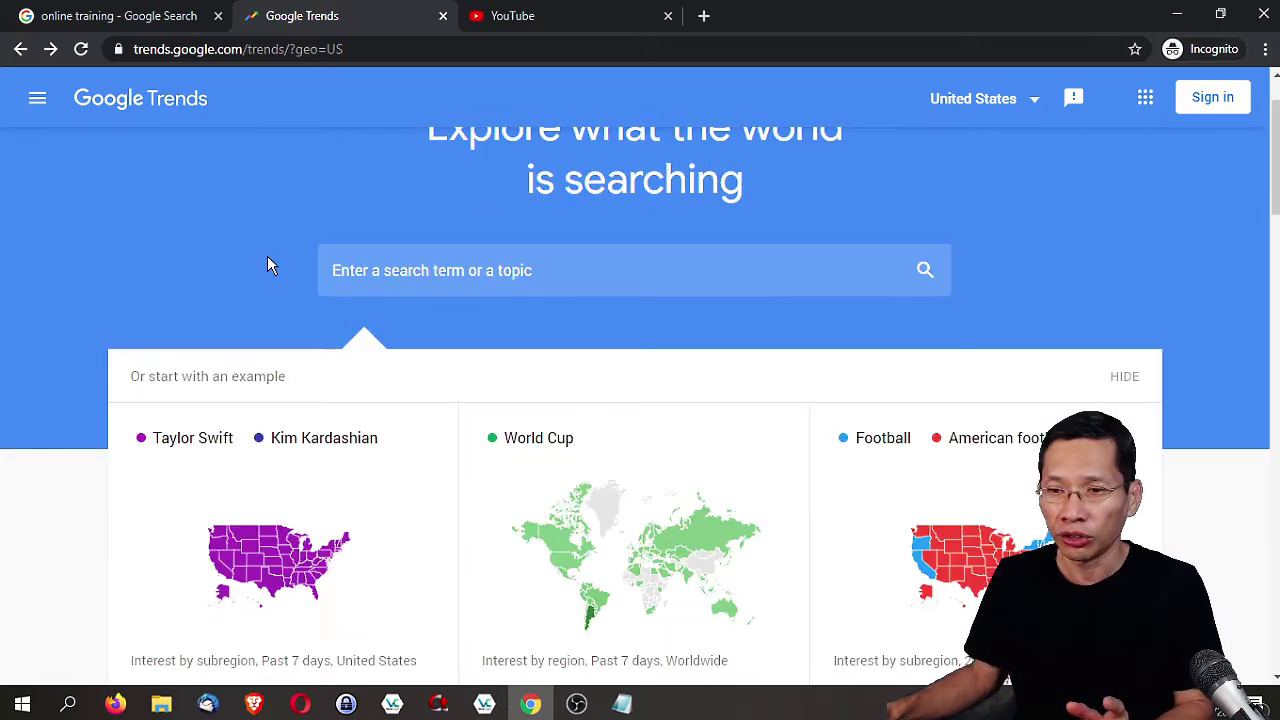
pyautogui.scroll(-1, 268, 264)
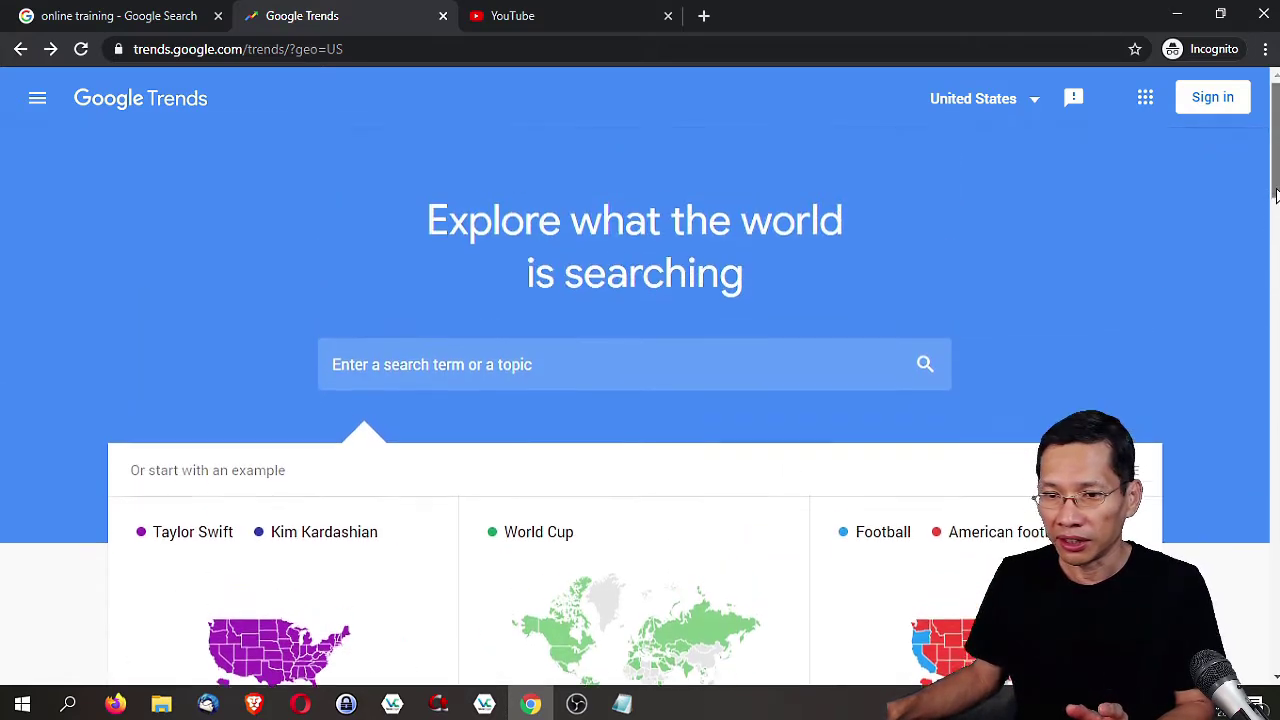
pyautogui.moveTo(1273, 238); pyautogui.dragTo(1272, 198)
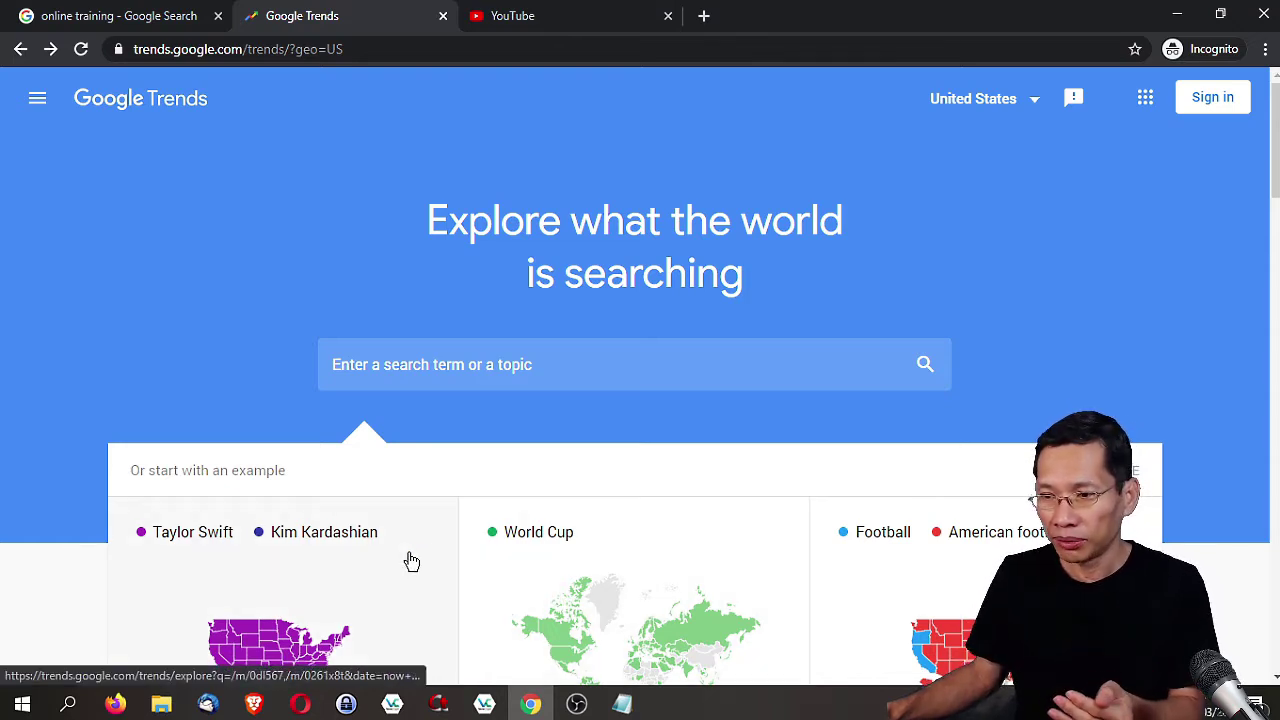
pyautogui.click(417, 358)
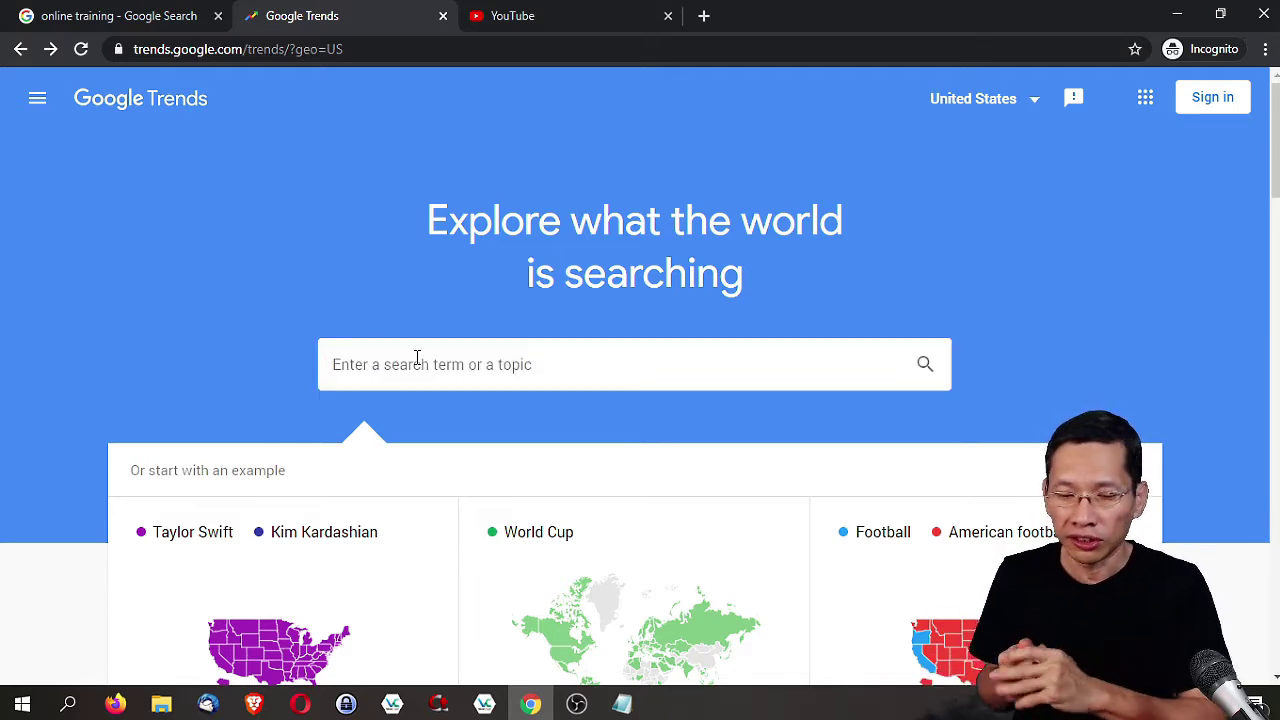
pyautogui.write('online ')
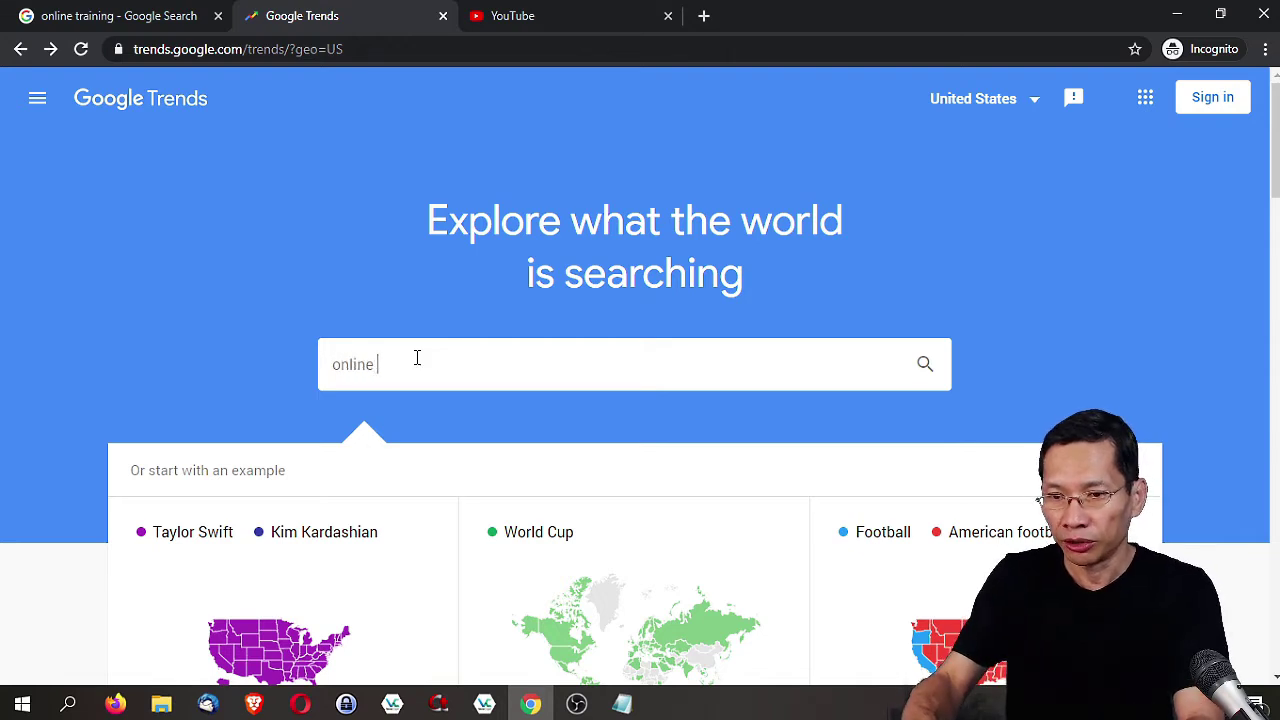
pyautogui.write('training')
pyautogui.press('Return')
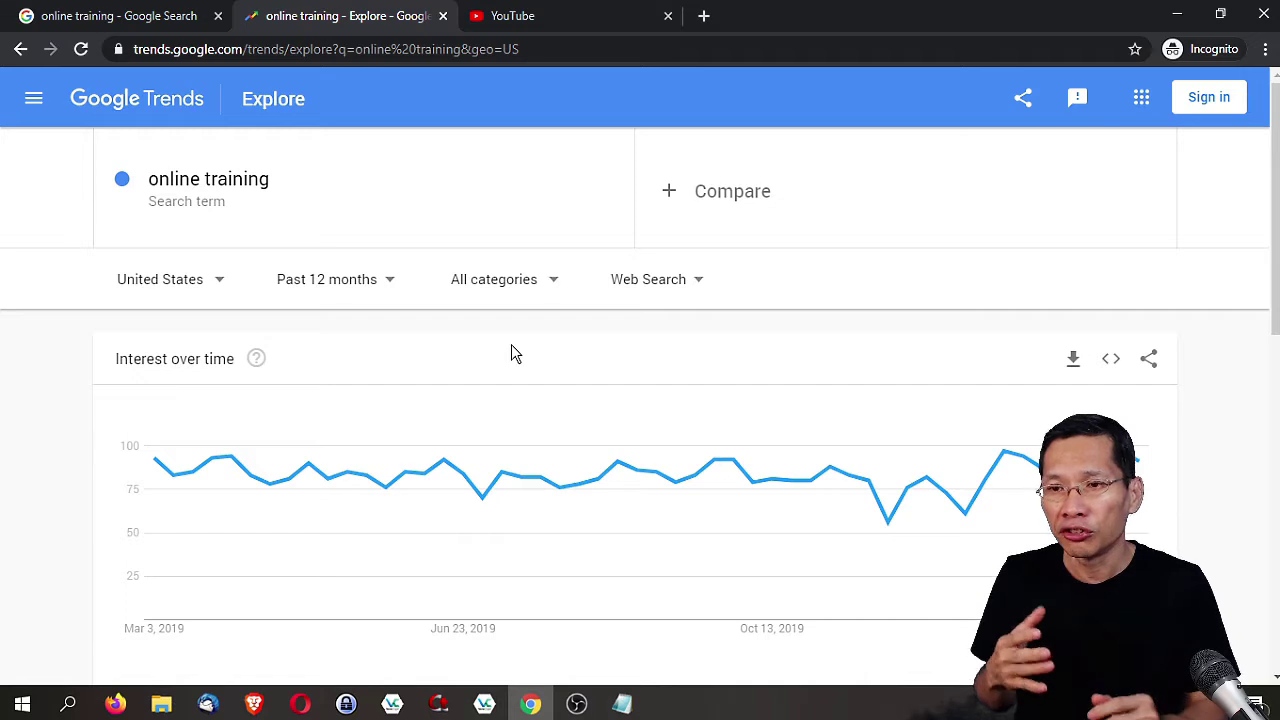
# Step: Set the time range of the online training trend to 2004 - present and inspect its interest-over-time graph
pyautogui.click(375, 286)
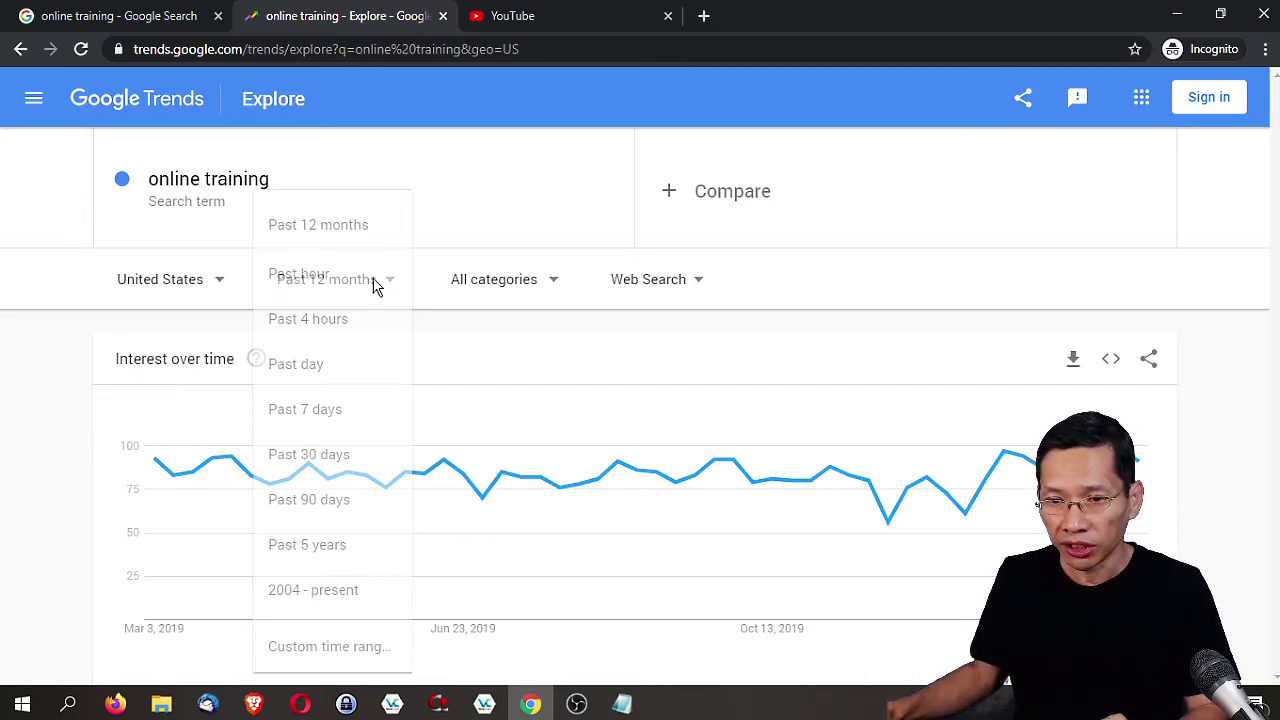
pyautogui.click(323, 590)
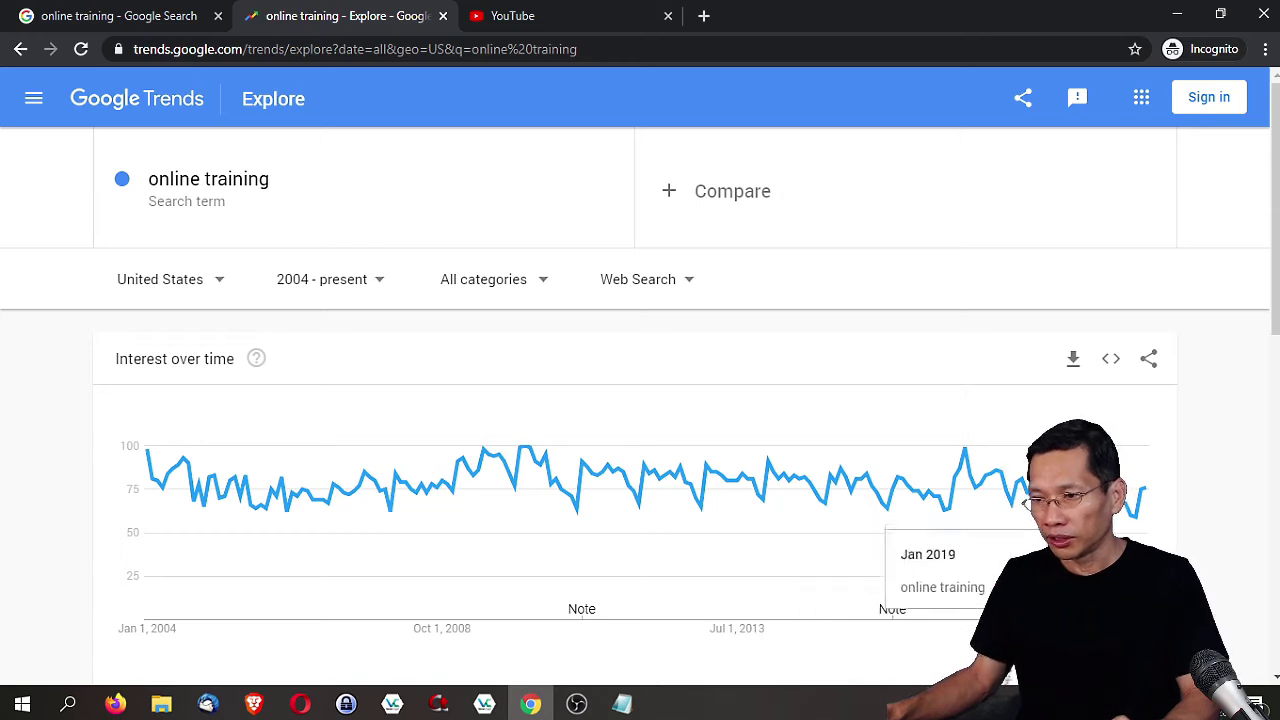
pyautogui.moveTo(966, 464)
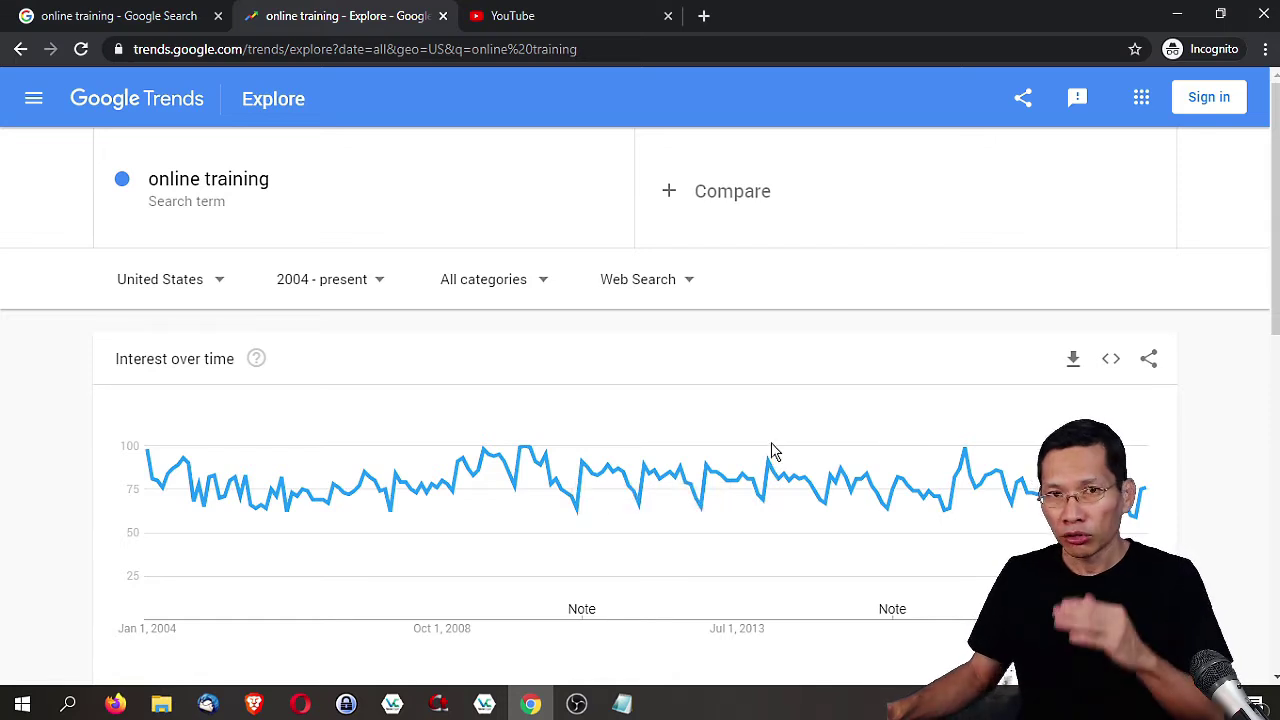
# Step: Add "online courses" as a comparison term alongside online training
pyautogui.click(671, 196)
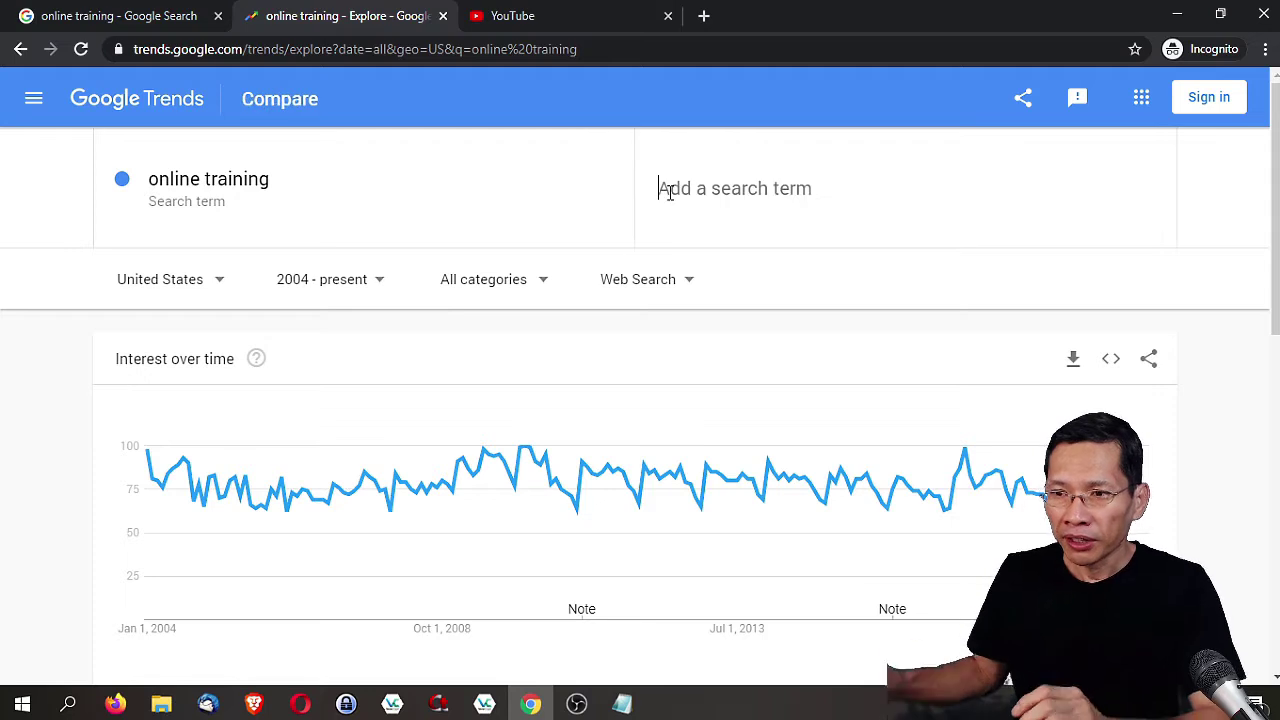
pyautogui.write('online')
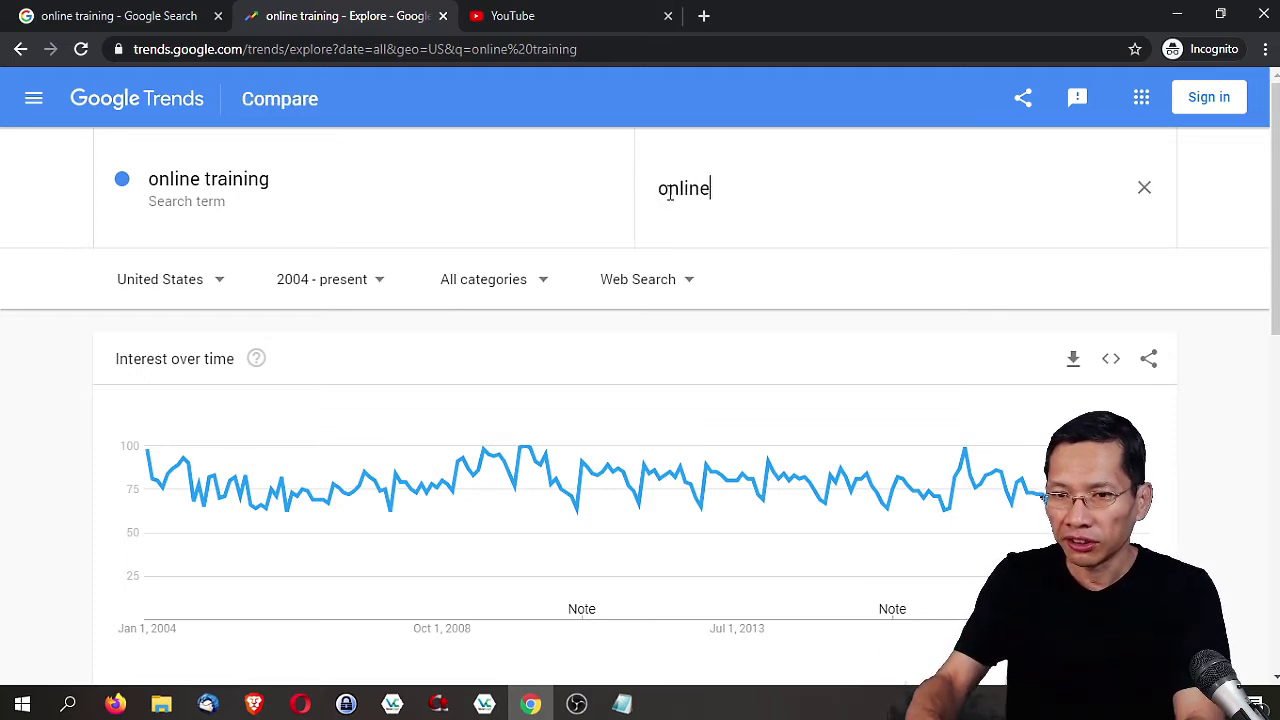
pyautogui.write(' courses')
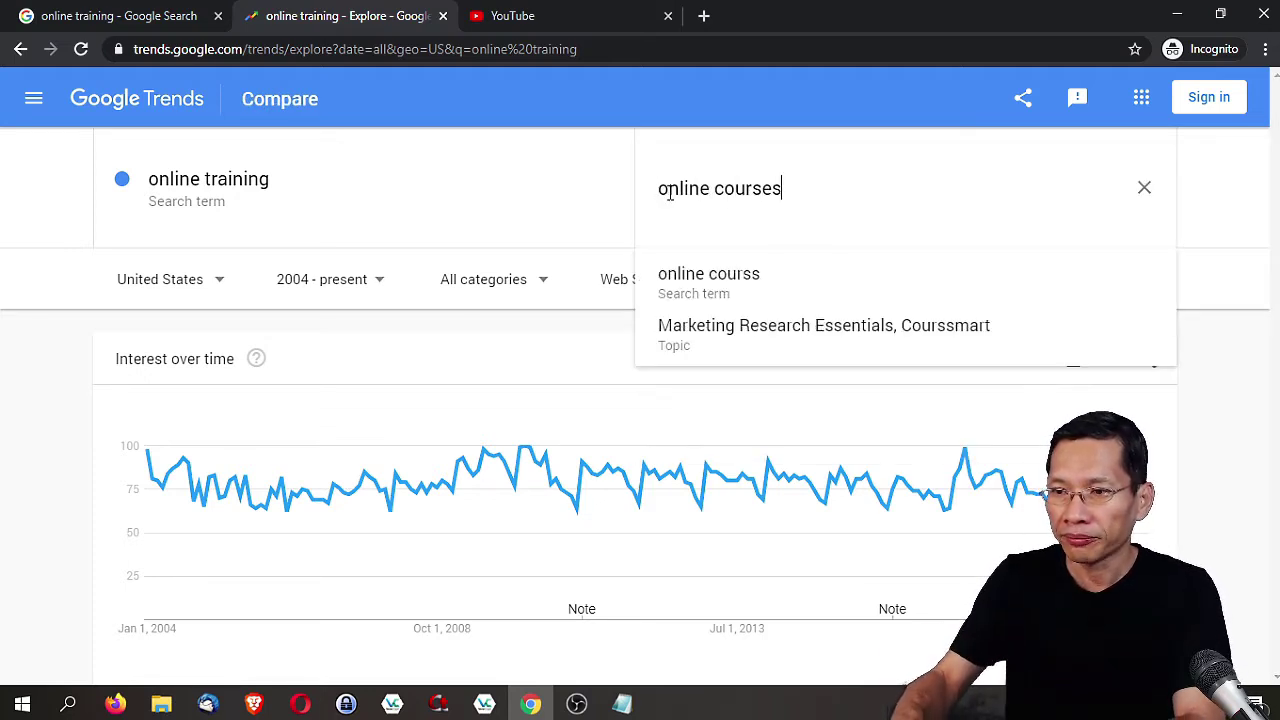
pyautogui.press('Return')
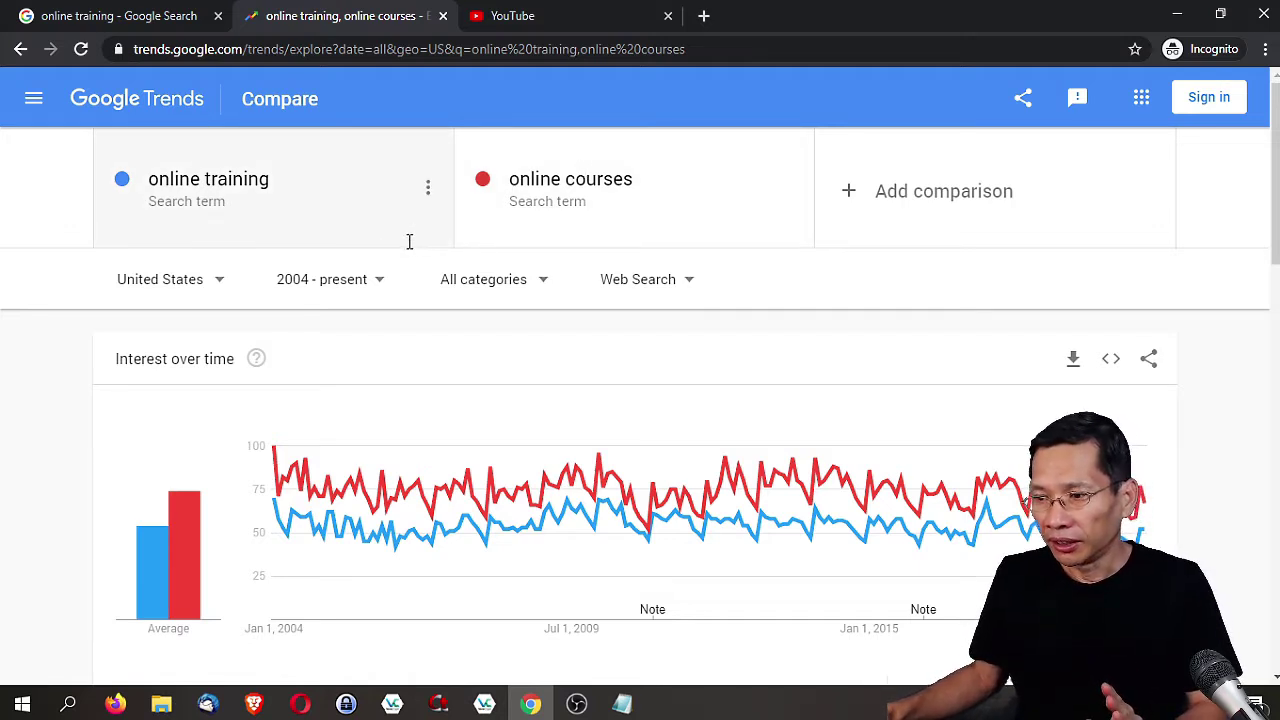
# Step: Set the comparison's region to Worldwide and its time range to Past 12 months
pyautogui.click(219, 280)
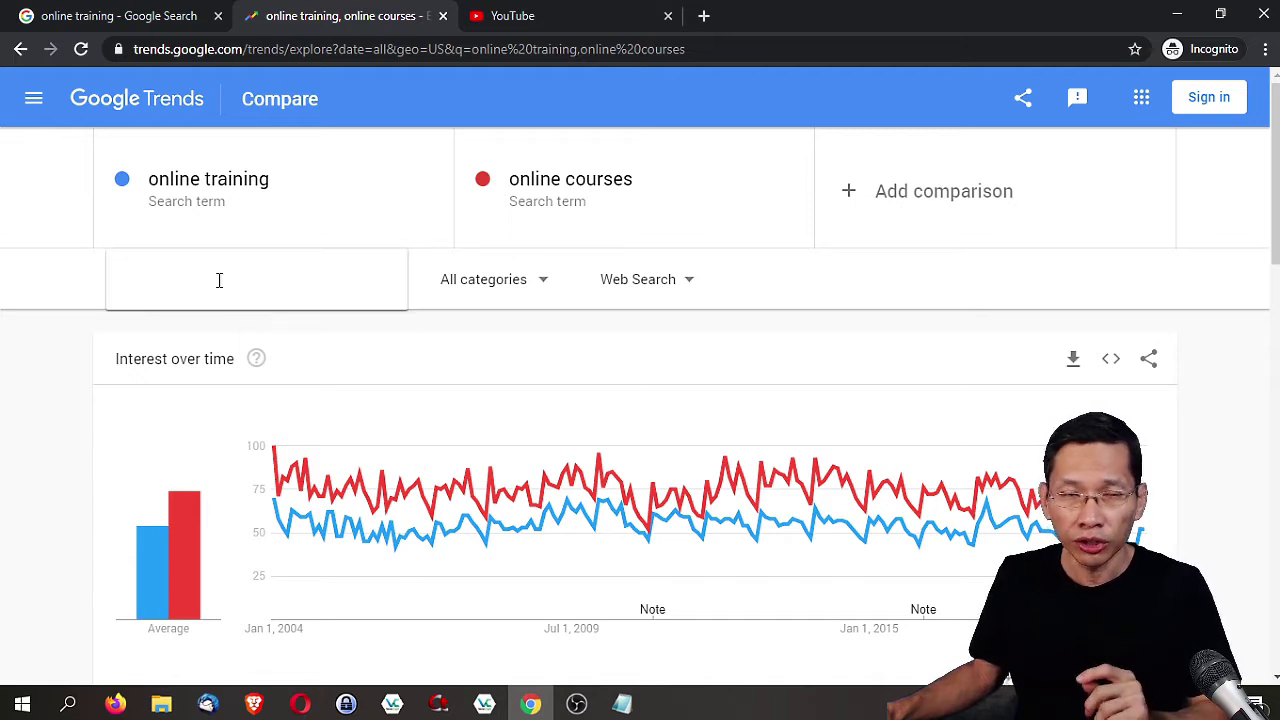
pyautogui.click(217, 279)
pyautogui.click(167, 340)
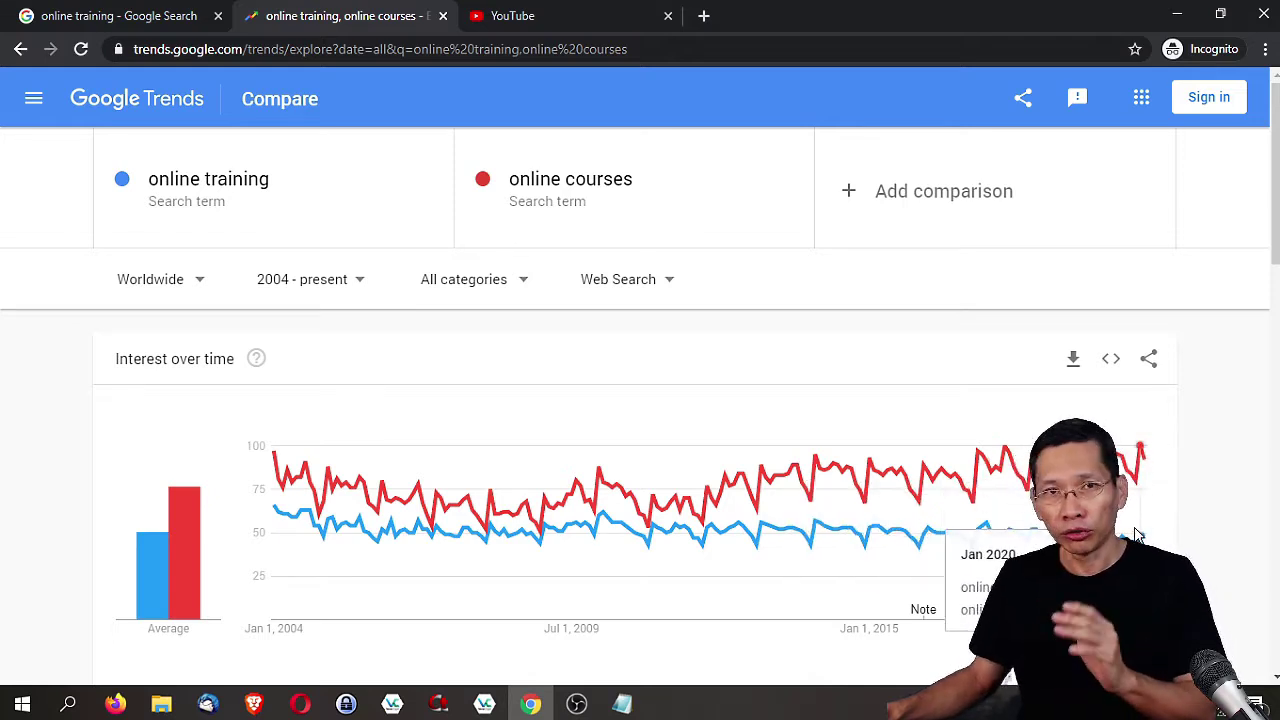
pyautogui.click(312, 280)
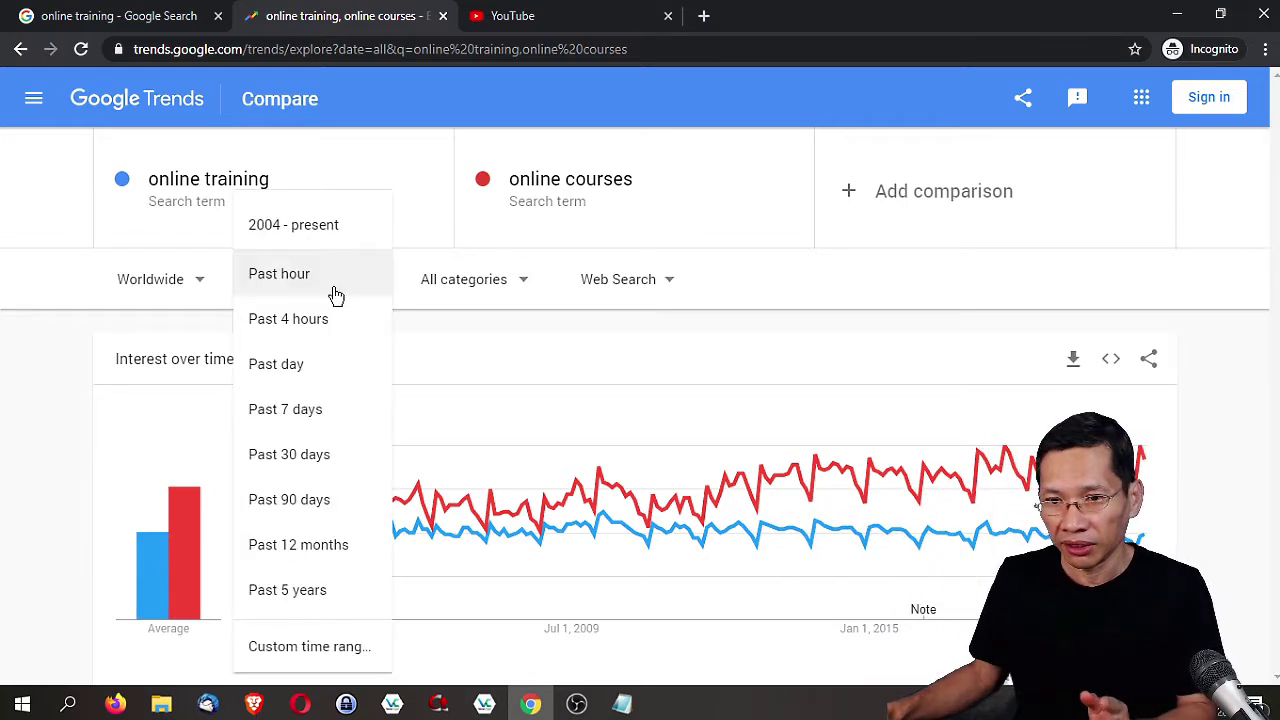
pyautogui.click(326, 543)
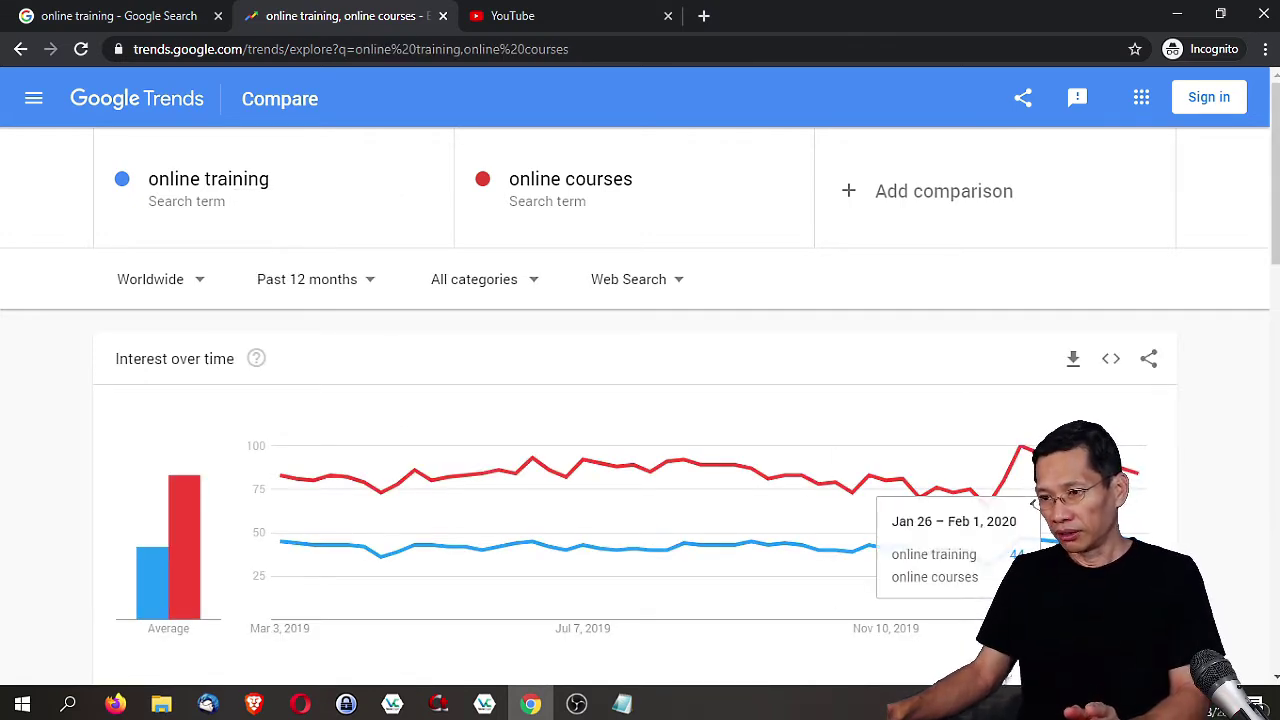
pyautogui.moveTo(1087, 500)
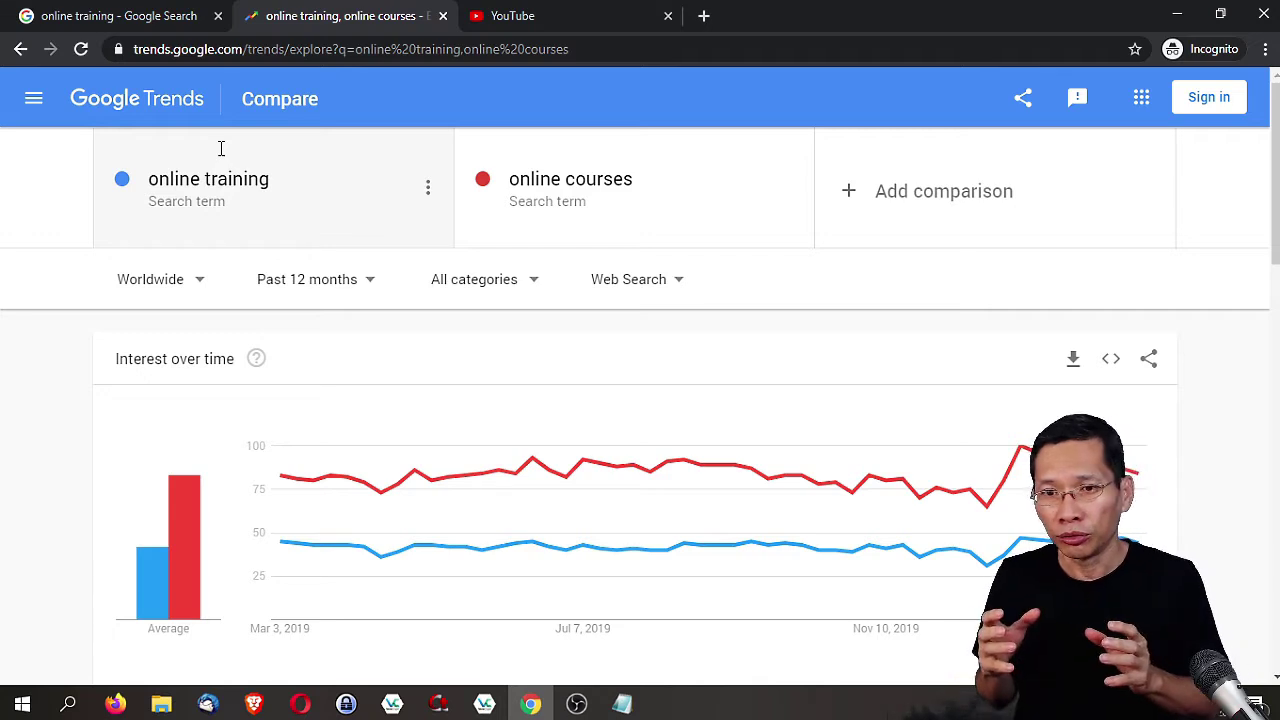
# Step: Examine the compared breakdown by region for online training and online courses
pyautogui.scroll(-4, 1074, 129)
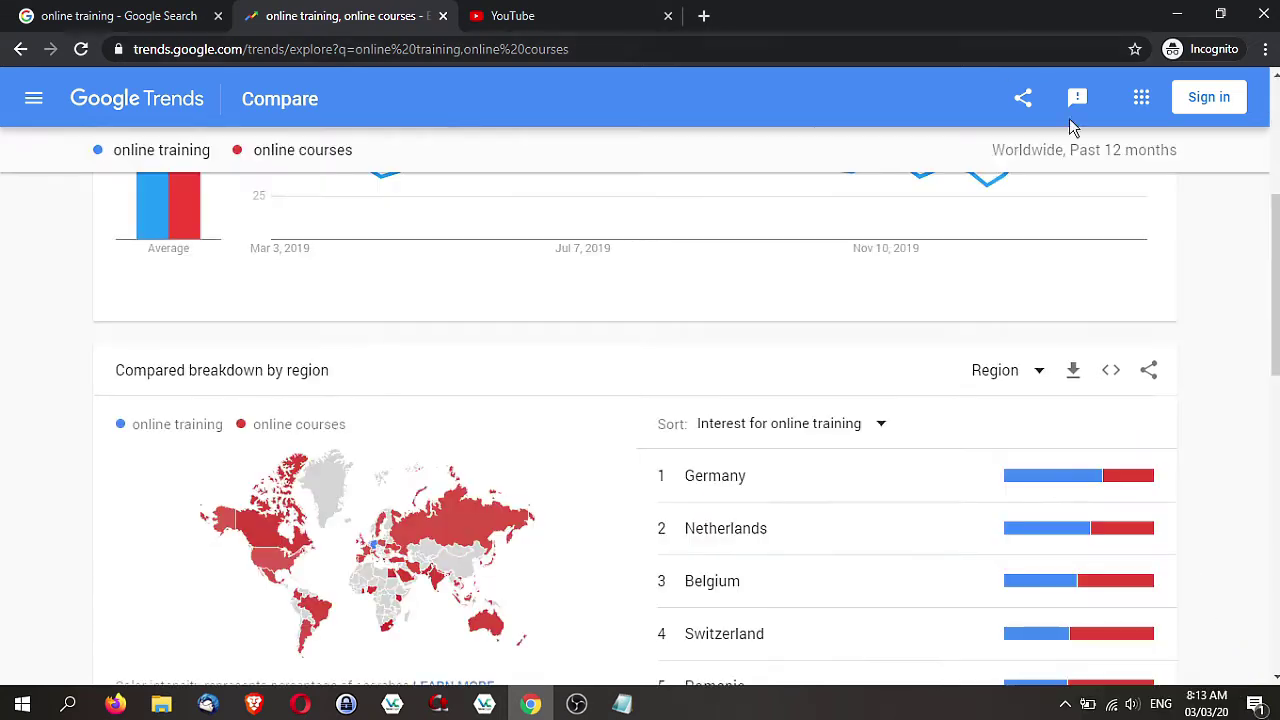
pyautogui.scroll(-1, 1074, 129)
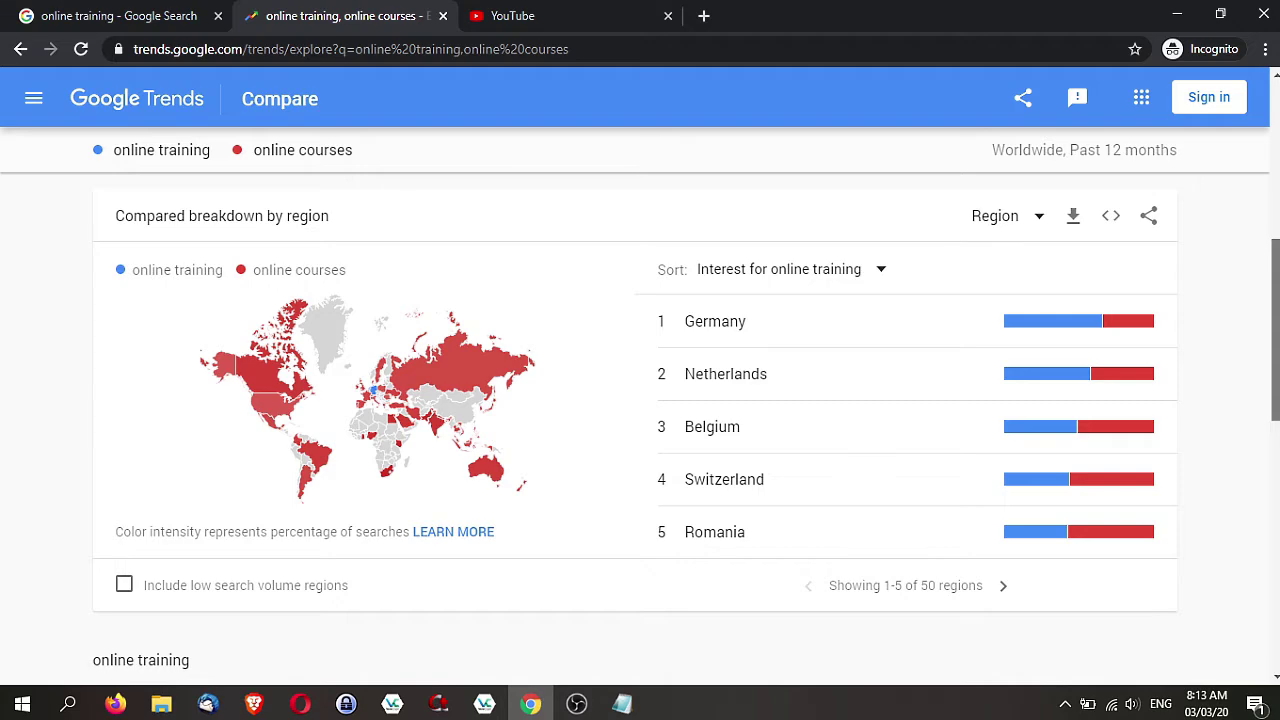
pyautogui.moveTo(1274, 410); pyautogui.dragTo(1274, 260)
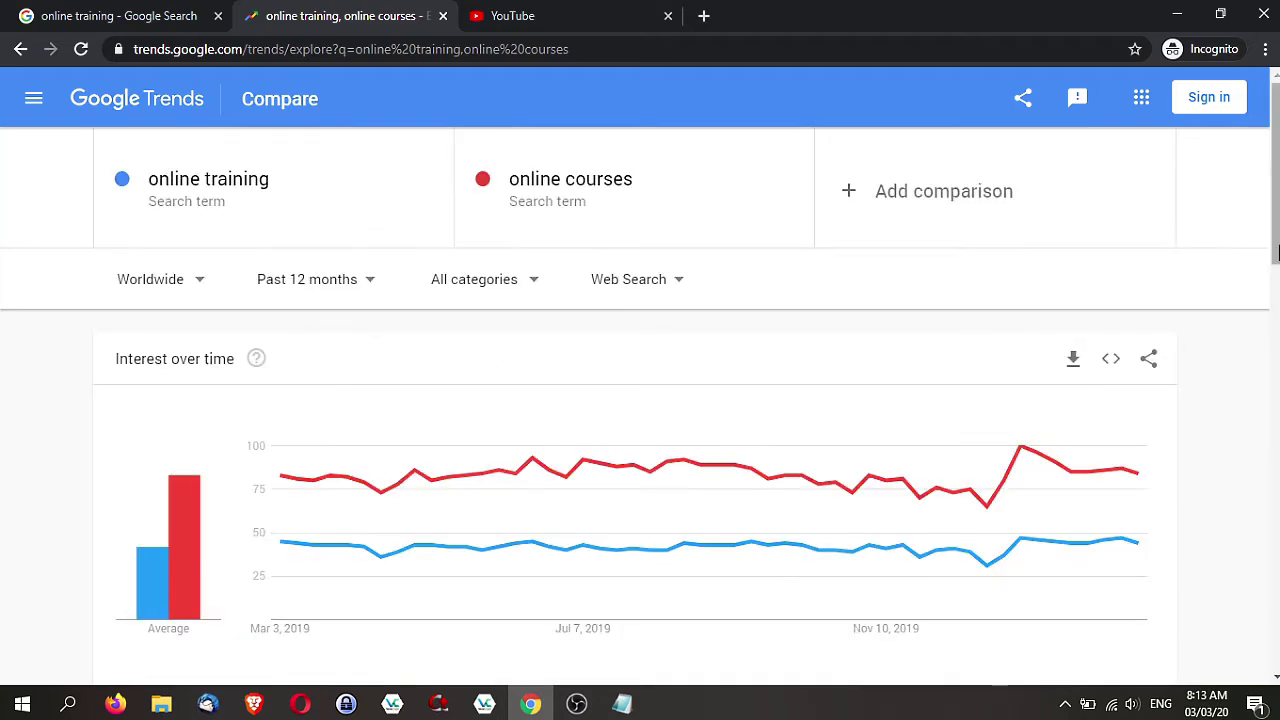
pyautogui.moveTo(1276, 252); pyautogui.dragTo(1271, 400)
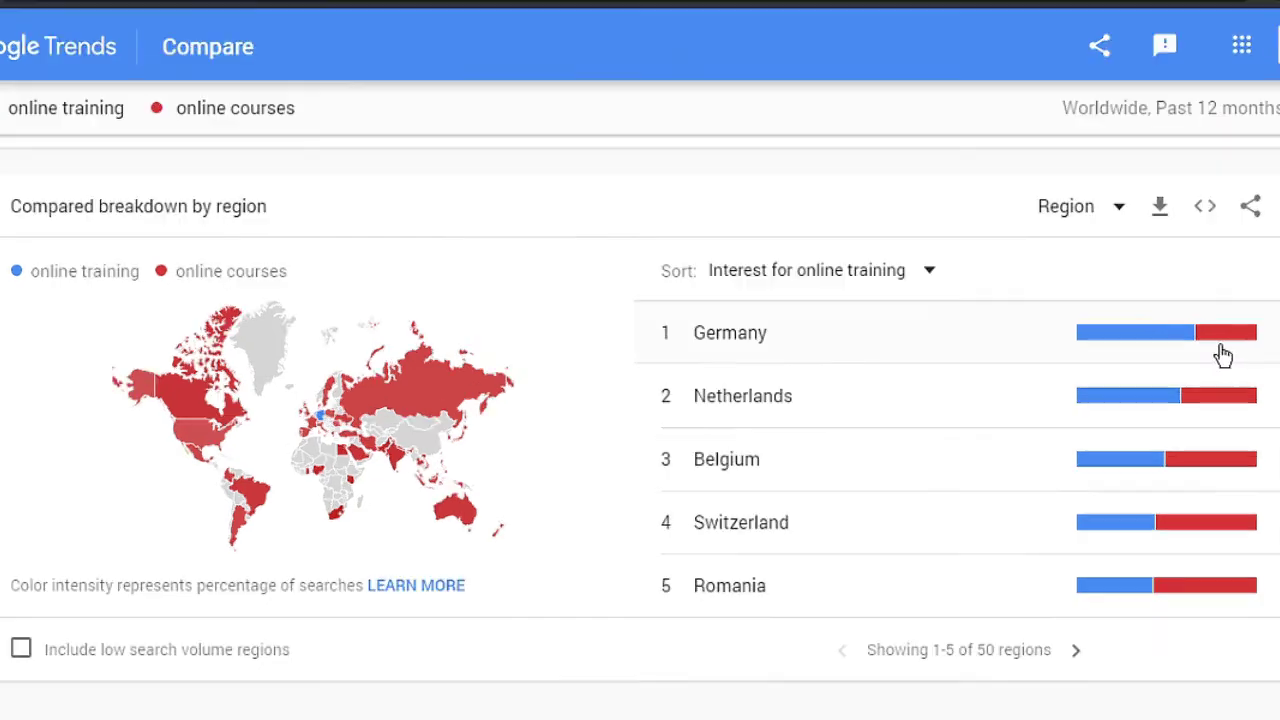
pyautogui.moveTo(1245, 348)
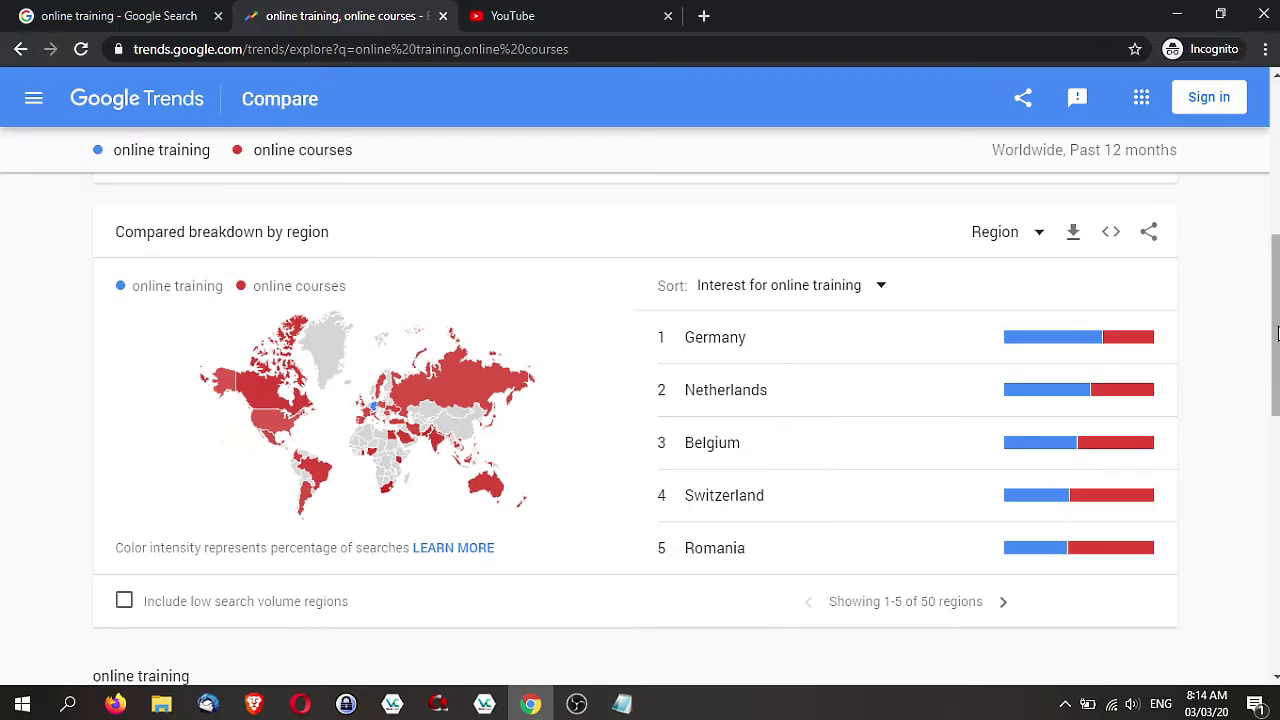
pyautogui.moveTo(1277, 333)
pyautogui.mouseDown()
pyautogui.moveTo(1270, 200)
pyautogui.moveTo(1276, 348)
pyautogui.mouseUp()
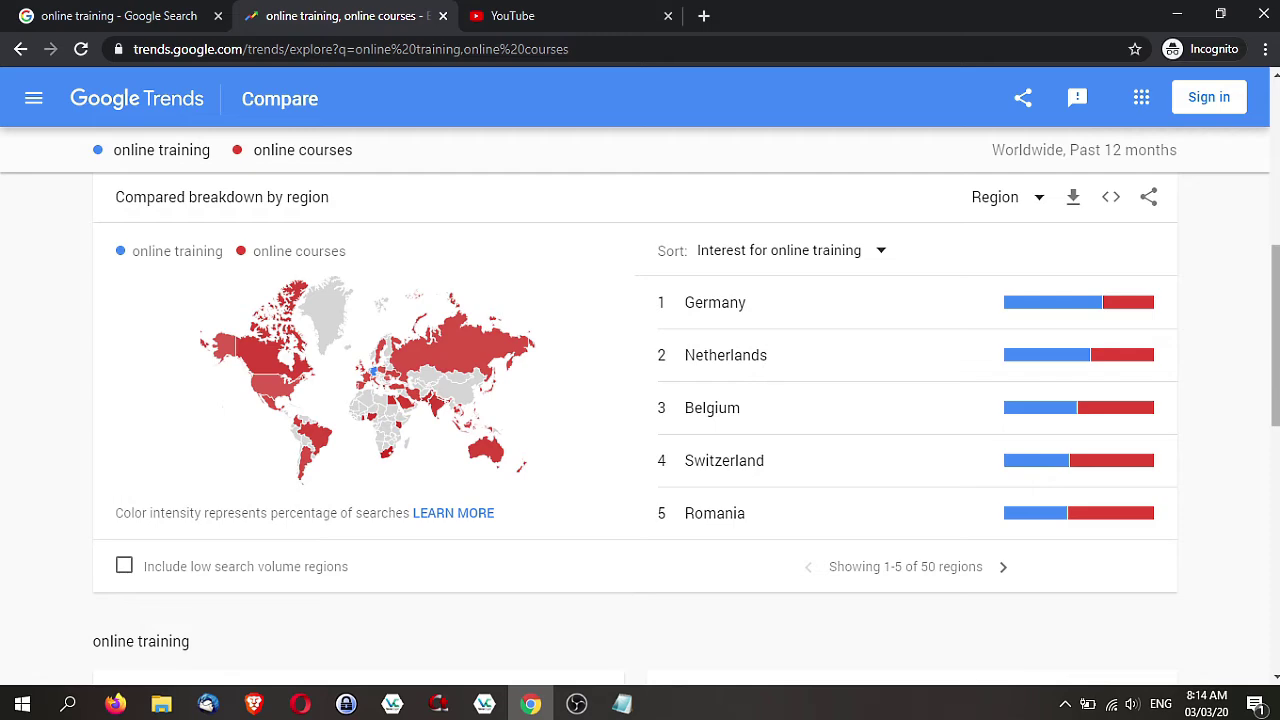
pyautogui.moveTo(1276, 348); pyautogui.dragTo(1276, 182)
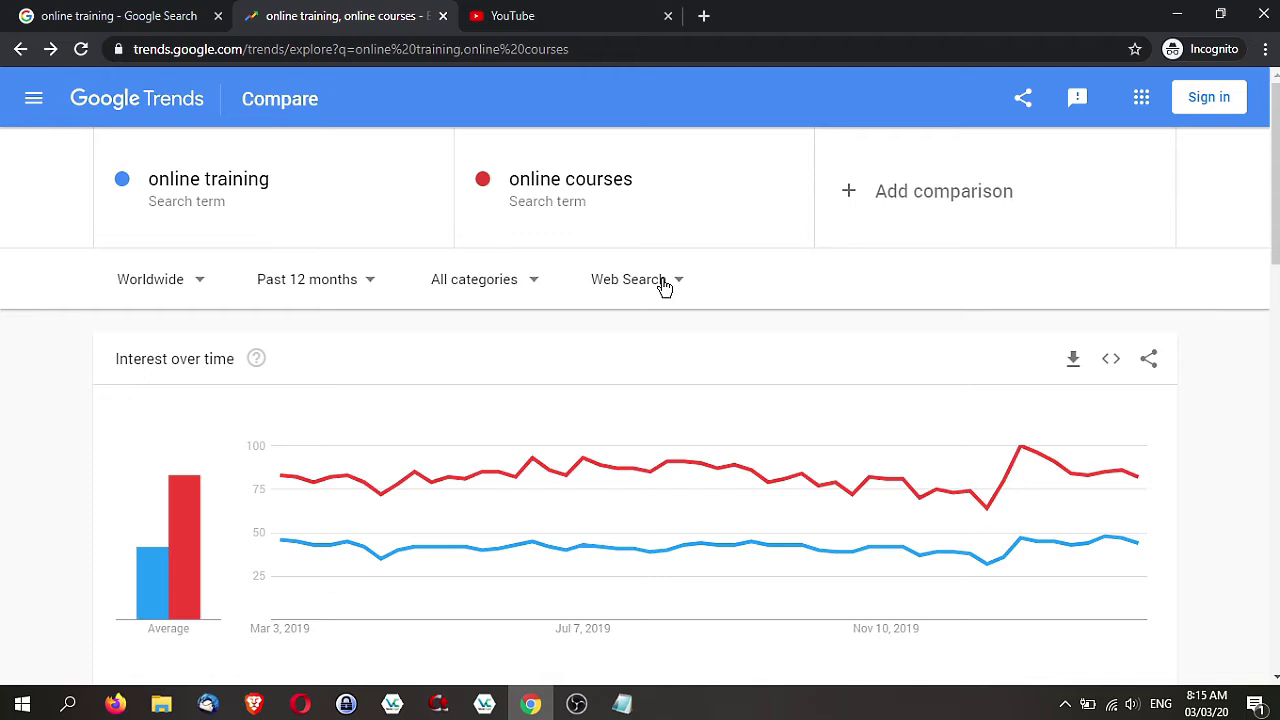
# Step: Set the comparison's search type to YouTube Search and view its trend graph and regional breakdown
pyautogui.click(663, 284)
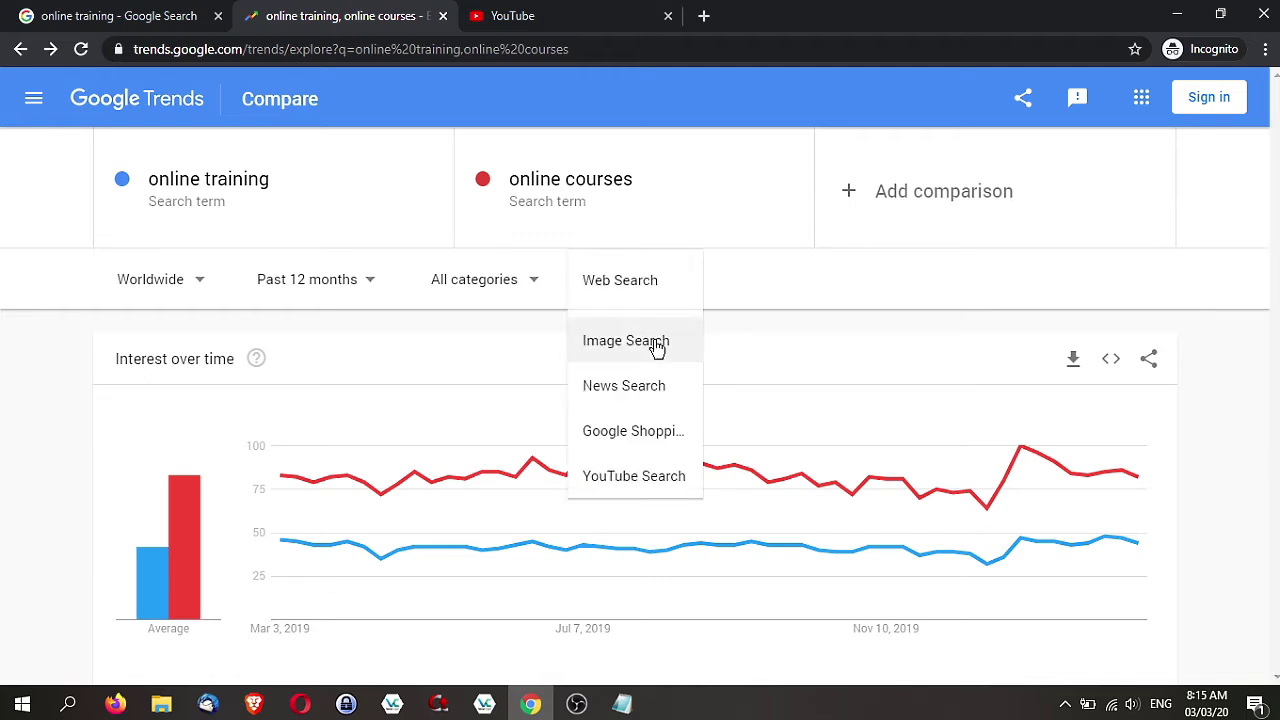
pyautogui.click(652, 487)
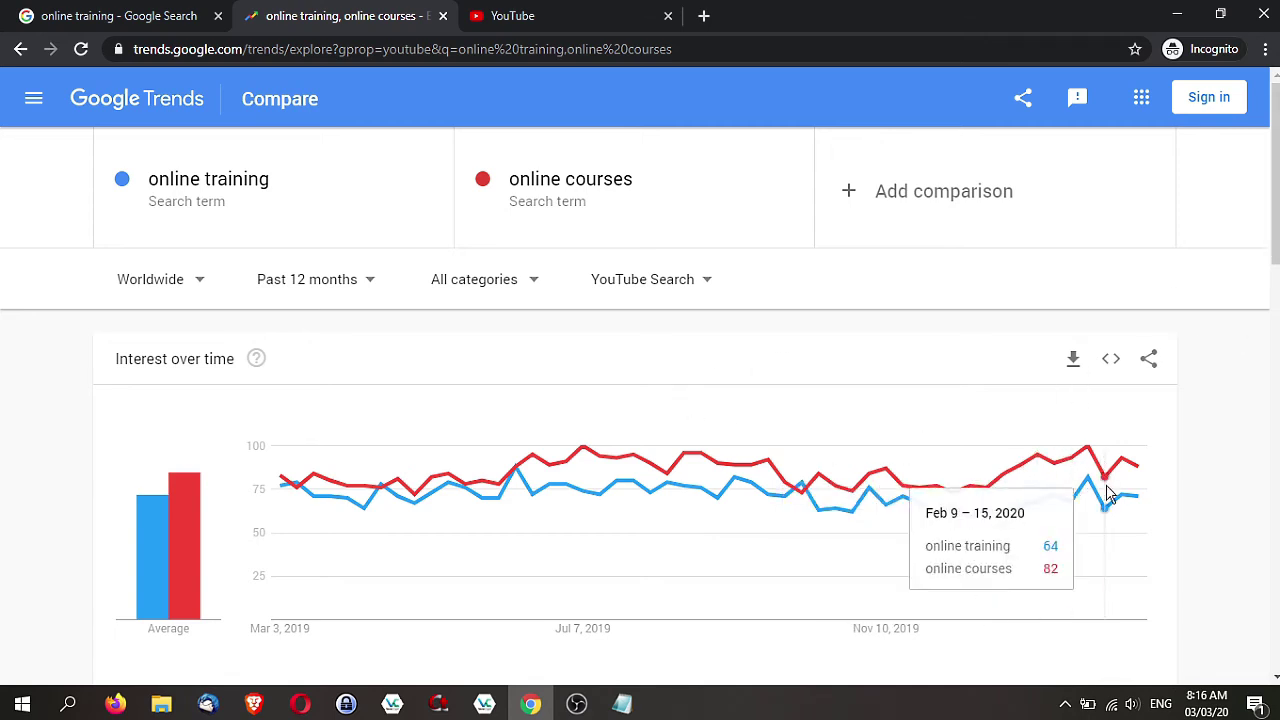
pyautogui.moveTo(1277, 247); pyautogui.dragTo(1277, 281)
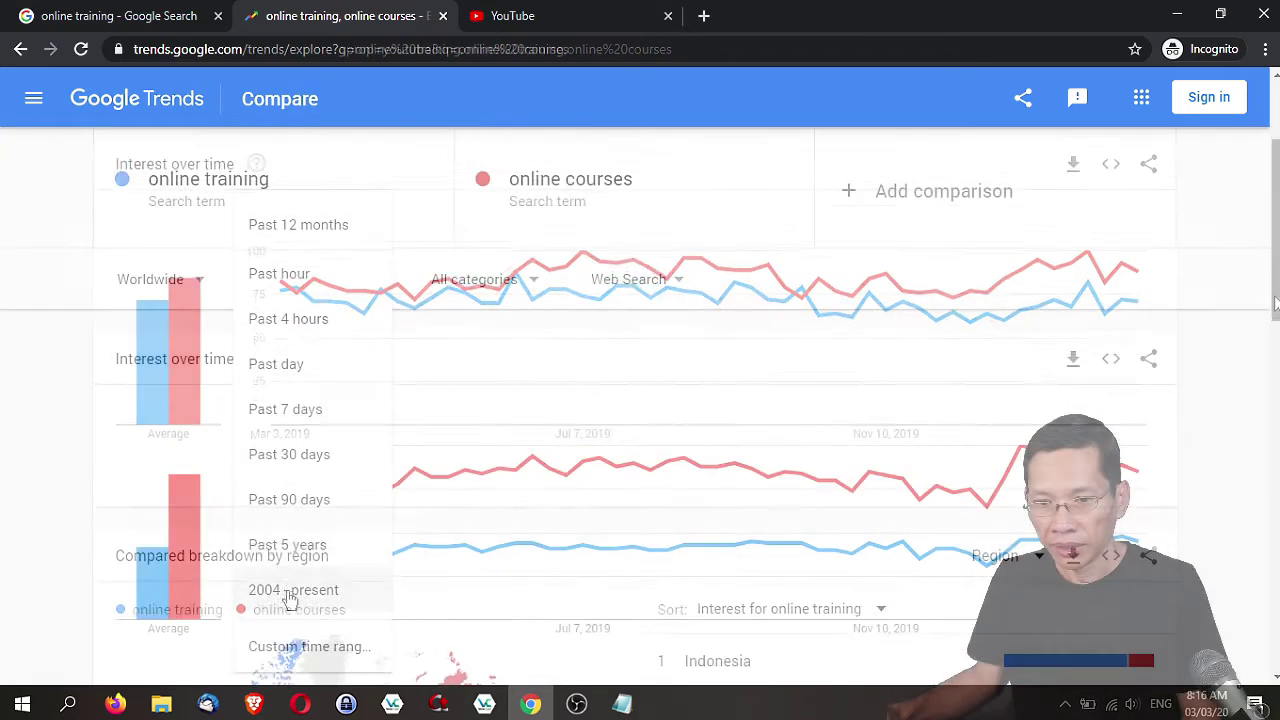
# Step: Set the time range of the worldwide web search comparison to 2004 - present
pyautogui.click(286, 592)
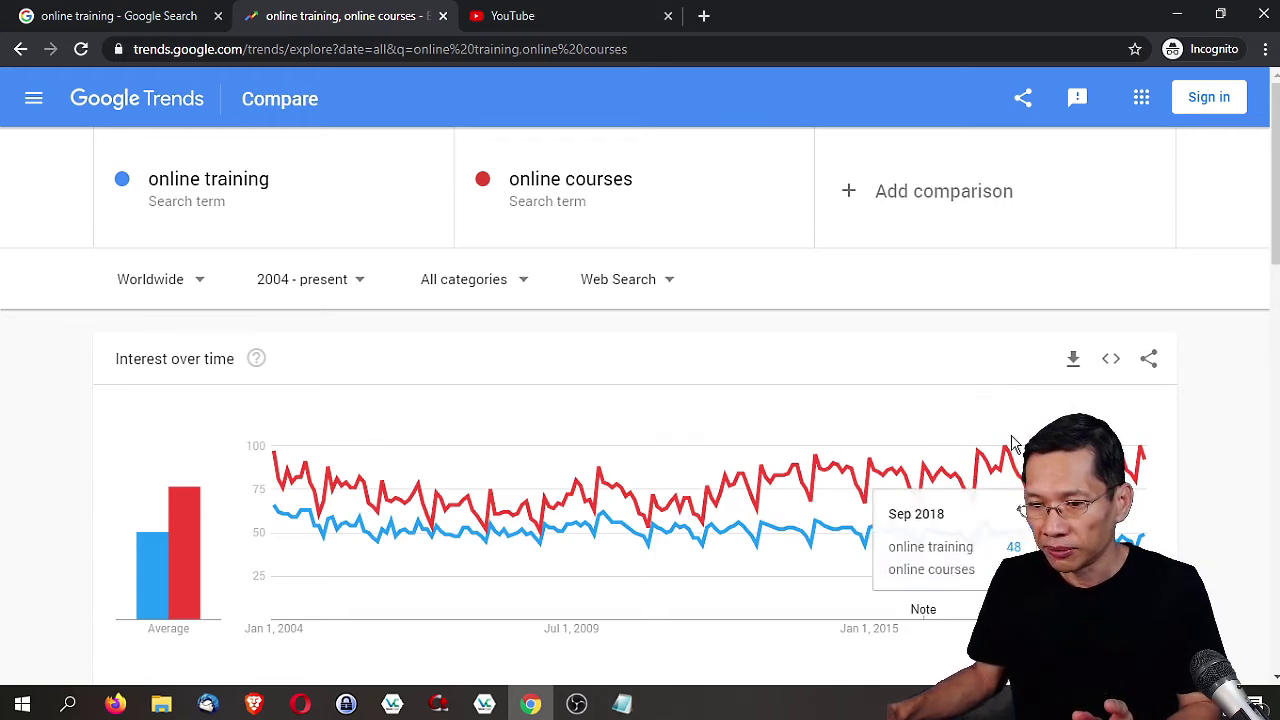
# Step: Return to the Google Search page and search for "online courses" instead of online training
pyautogui.click(142, 18)
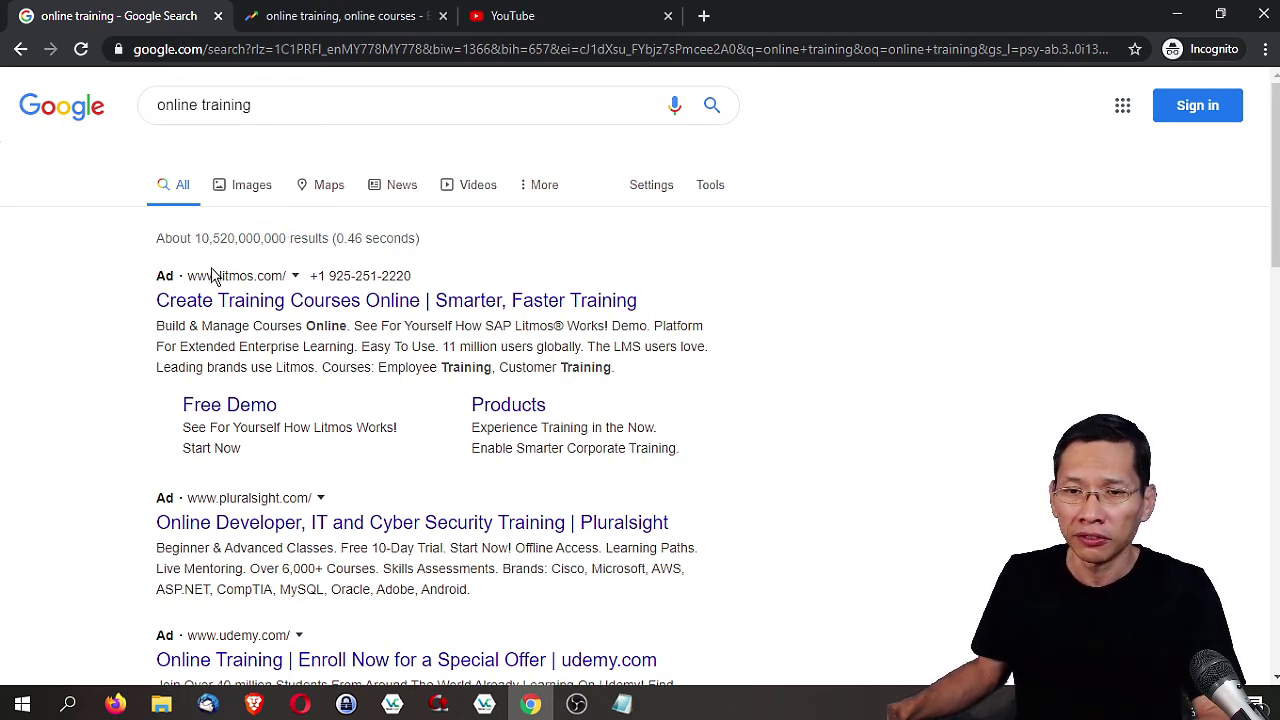
pyautogui.doubleClick(229, 104)
pyautogui.write('courses')
pyautogui.press('Return')
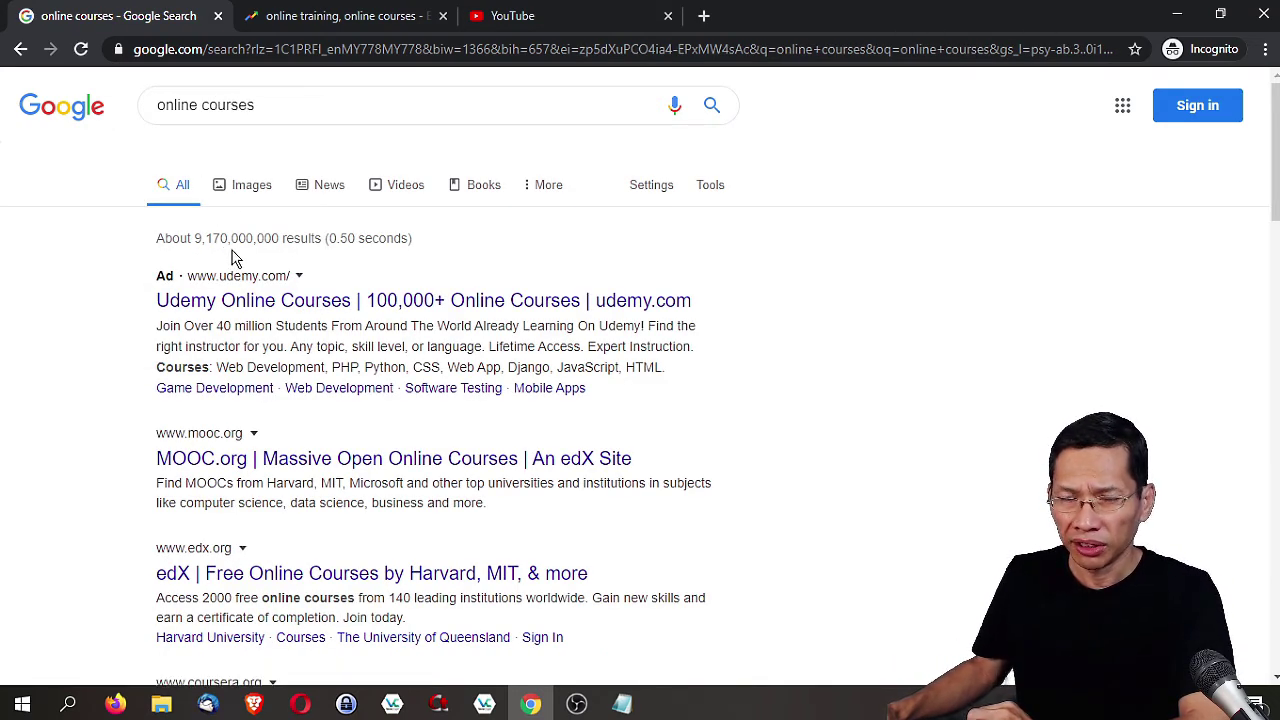
# Step: Switch to the Notepad notes and set the OC figure to 9,170
pyautogui.click(622, 704)
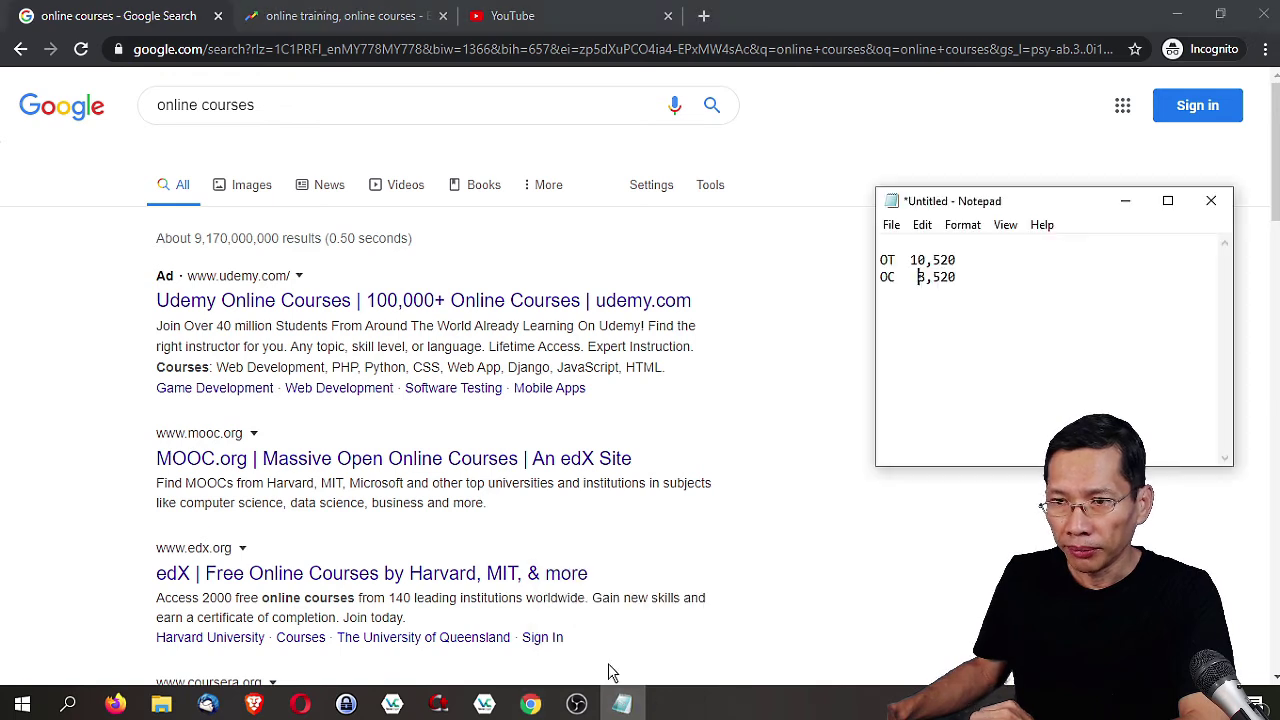
pyautogui.doubleClick(921, 277)
pyautogui.write('9')
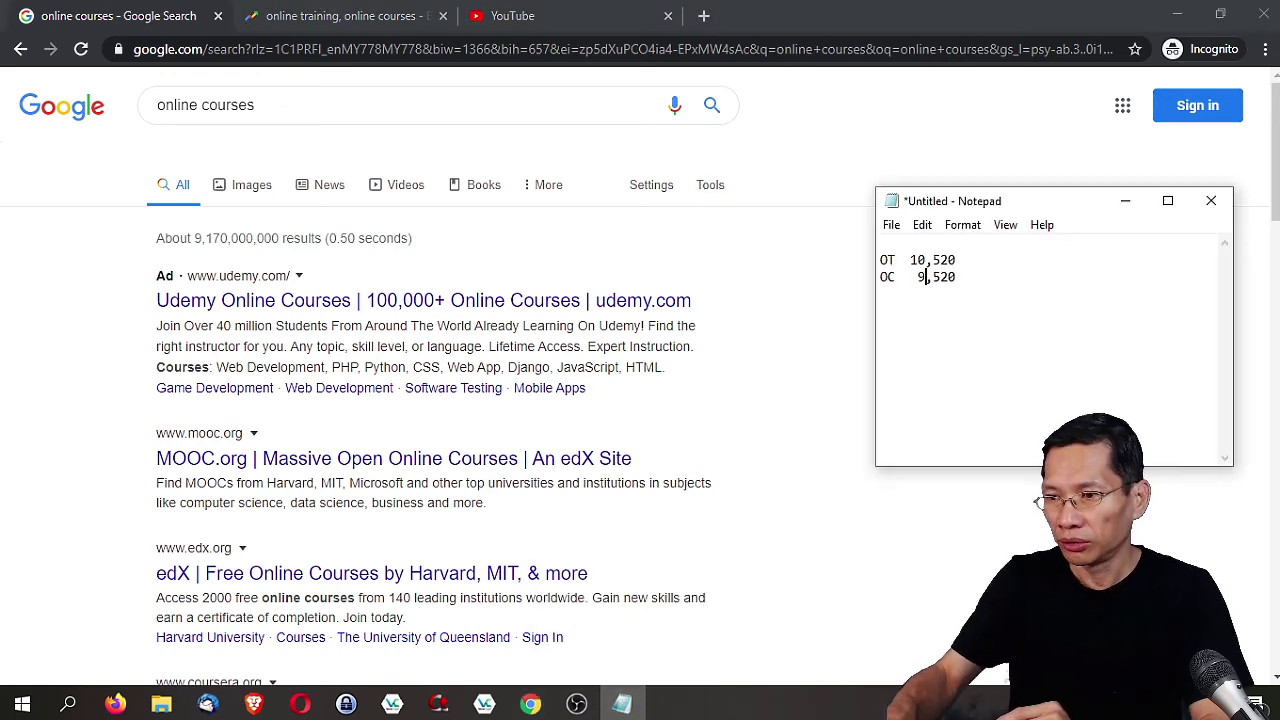
pyautogui.press('Delete')
pyautogui.write('17')
pyautogui.press('Delete')
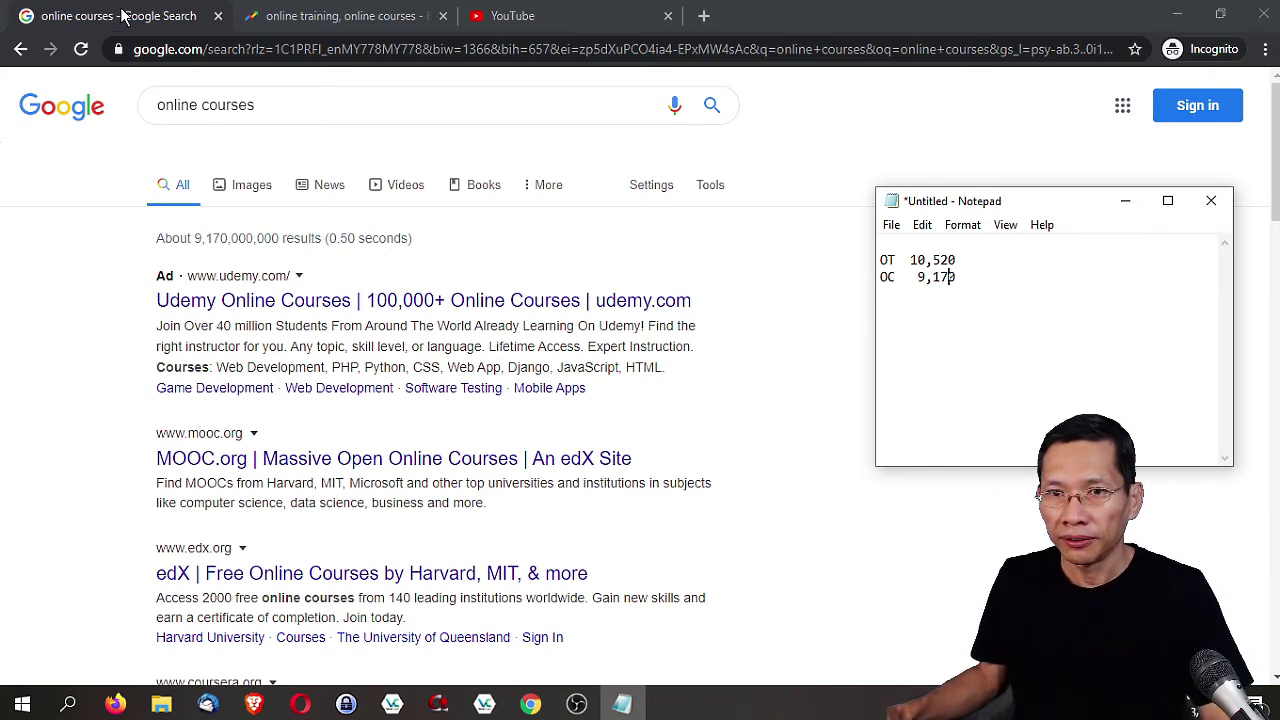
# Step: Return to the Google Trends comparison, position the Notepad notes over it for reference, and minimize them
pyautogui.click(340, 16)
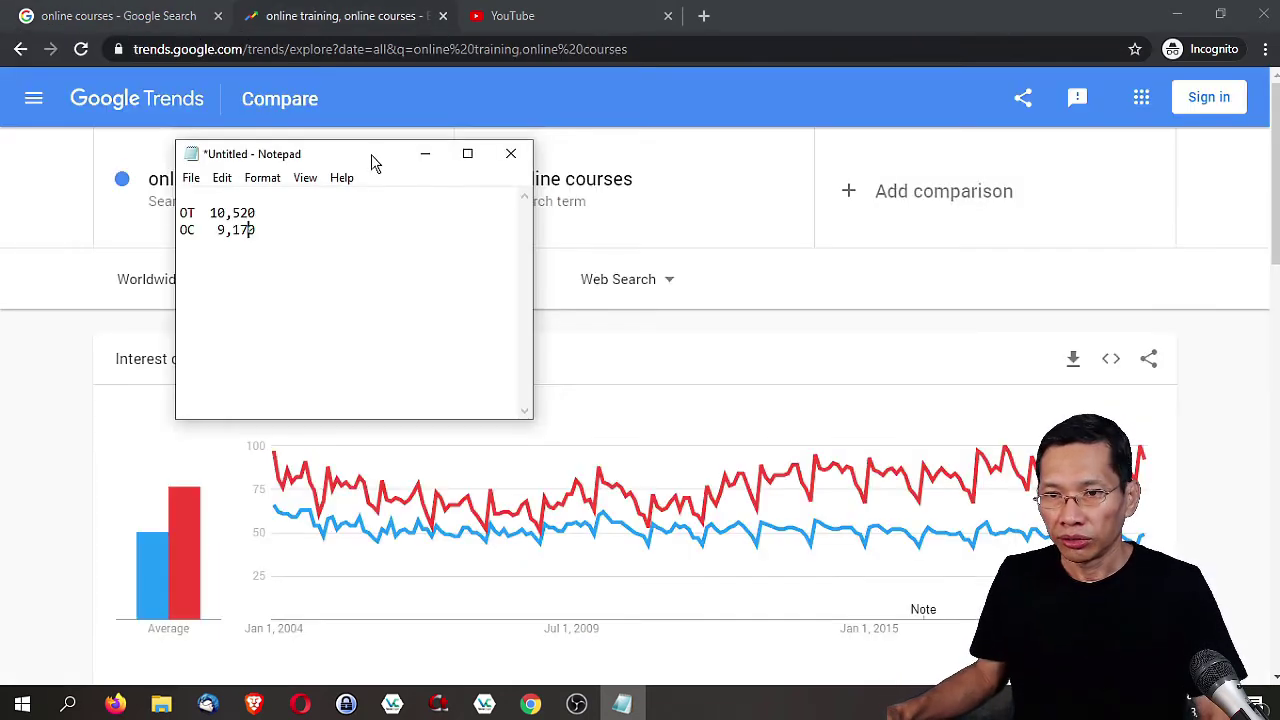
pyautogui.moveTo(371, 160); pyautogui.dragTo(316, 247)
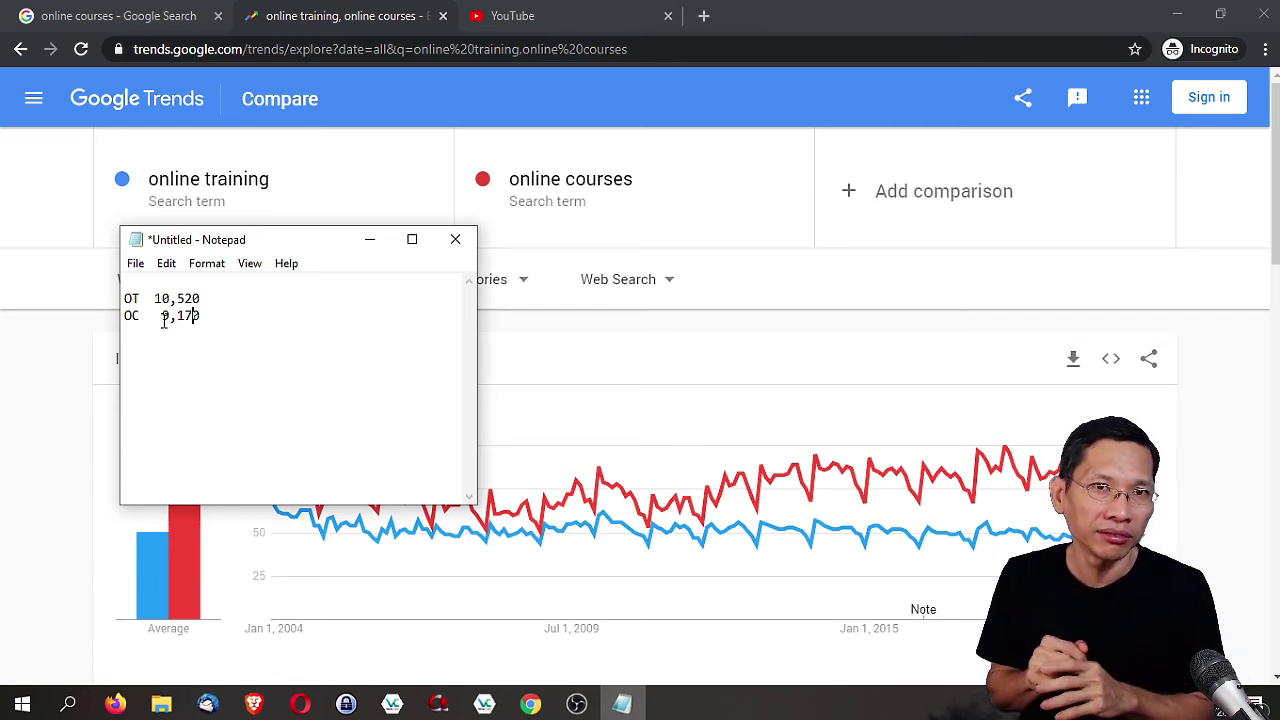
pyautogui.click(369, 239)
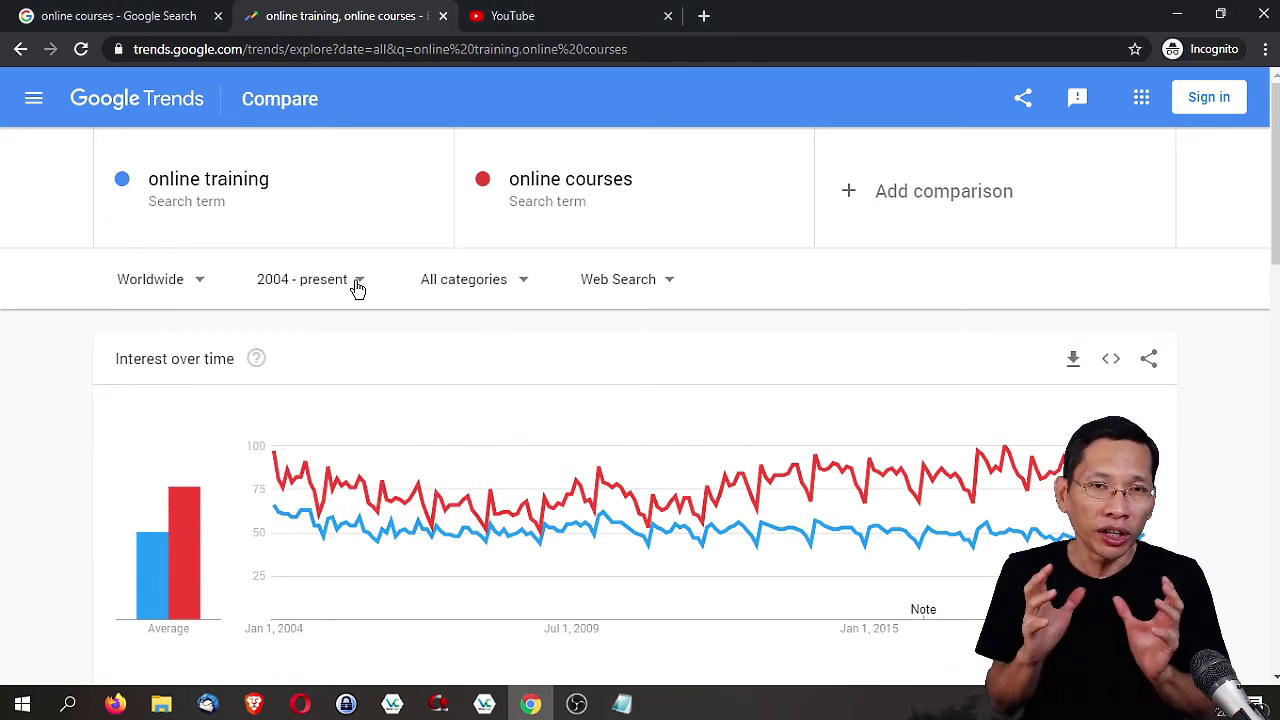